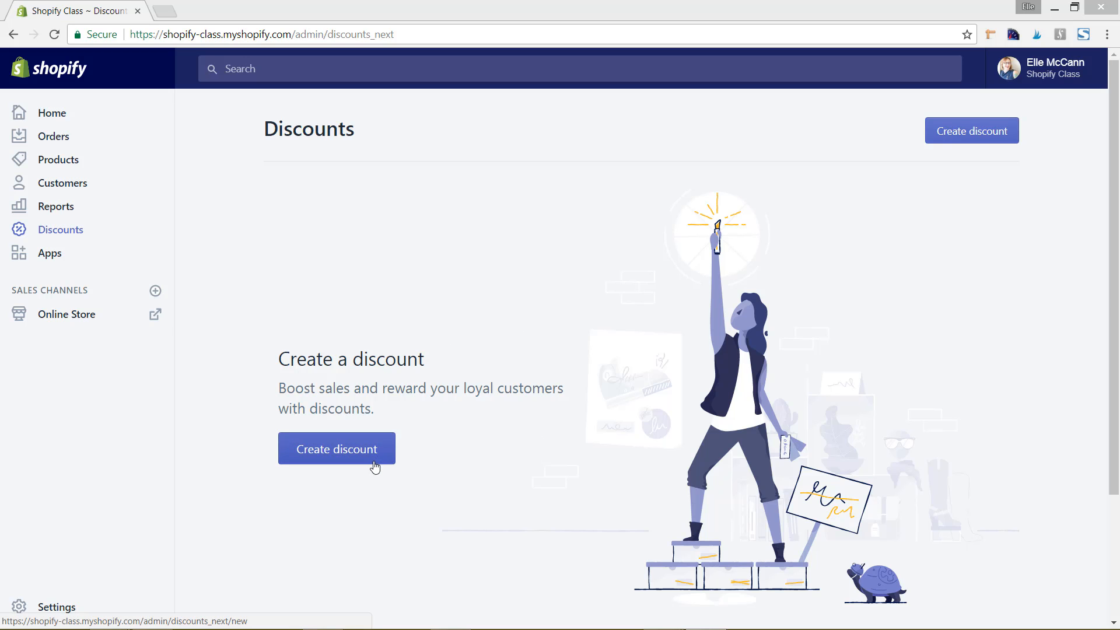
Step: Start a new discount and generate a random discount code for it
{"action": "left_click", "coordinate": [343, 454]}
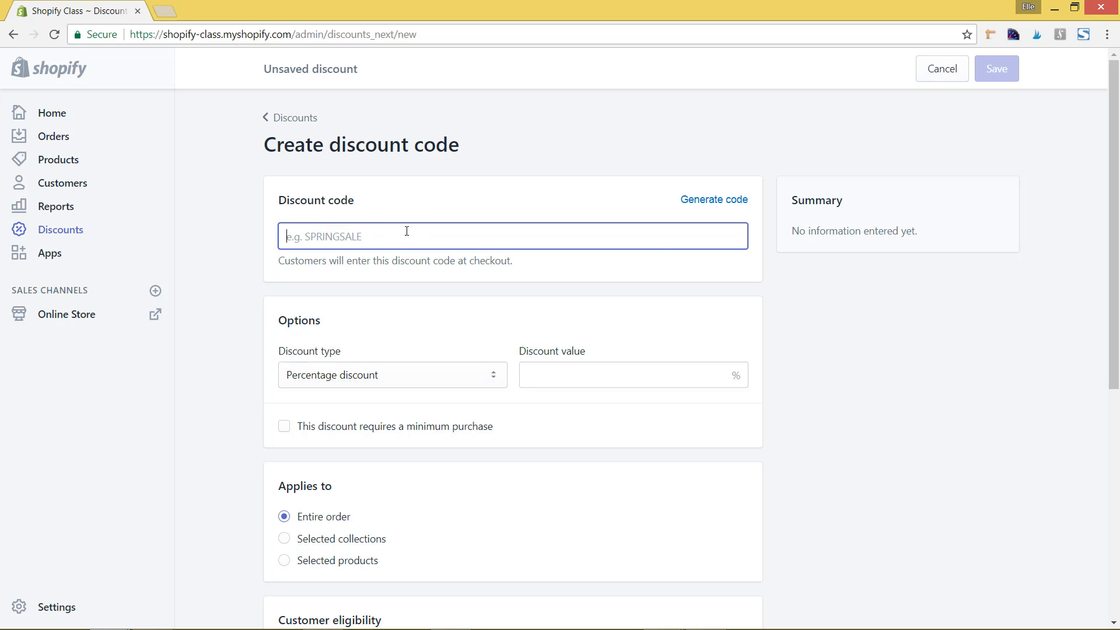
{"action": "left_click", "coordinate": [725, 201]}
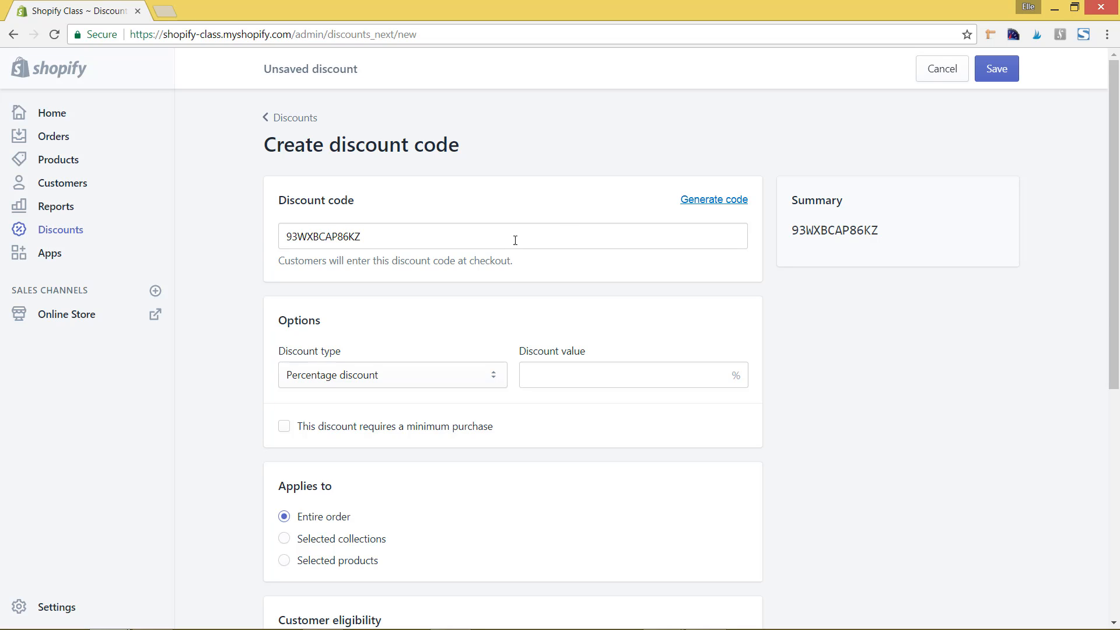
Step: Replace the generated discount code with BlackFriday20 and set the percentage discount value to 20%
{"action": "left_click", "coordinate": [546, 235]}
{"action": "key", "text": "ctrl+a"}
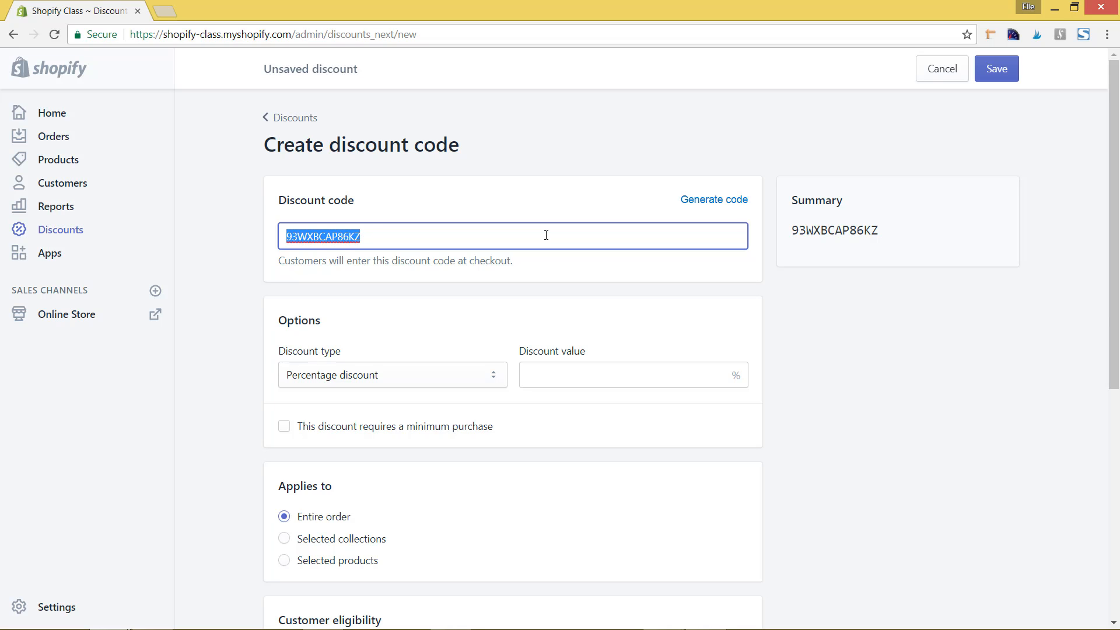
{"action": "key", "text": "BackSpace"}
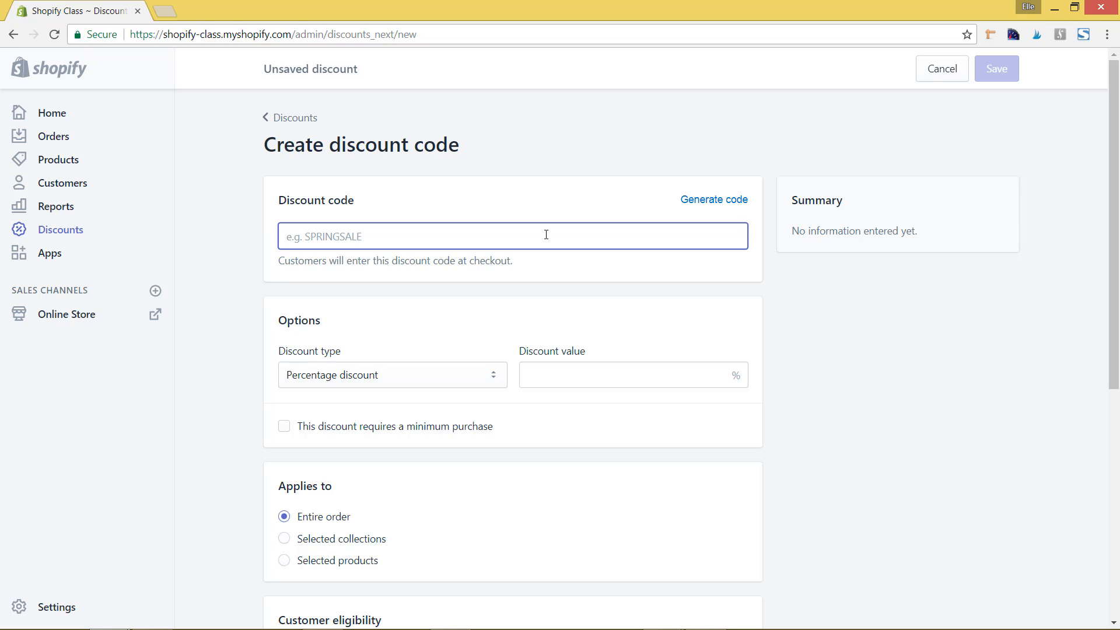
{"action": "type", "text": "Bla"}
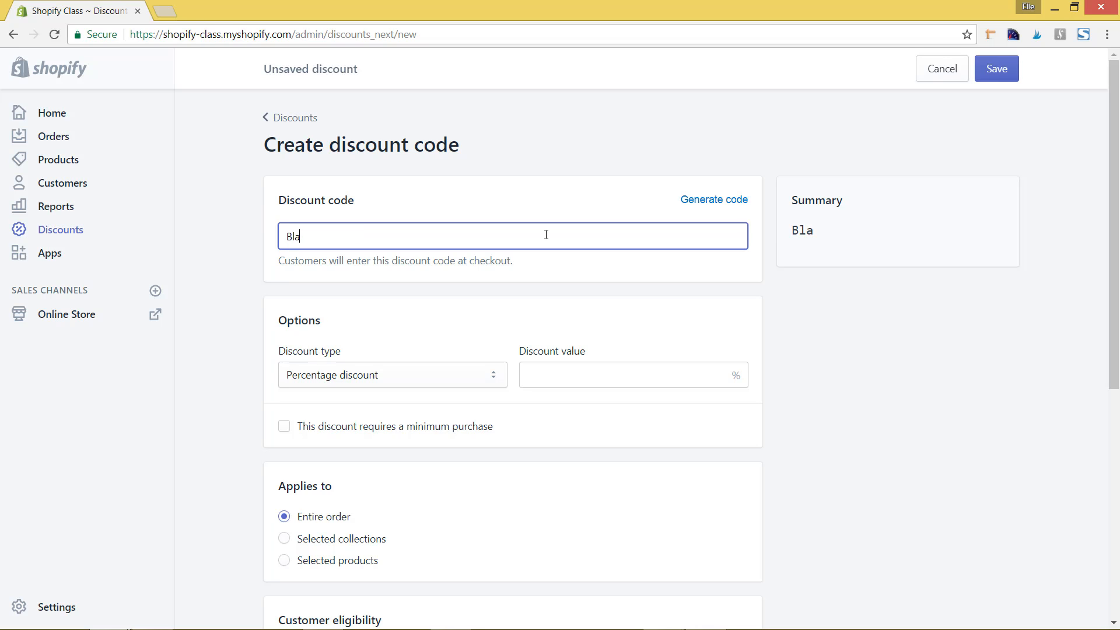
{"action": "type", "text": "ckFriday"}
{"action": "type", "text": "20"}
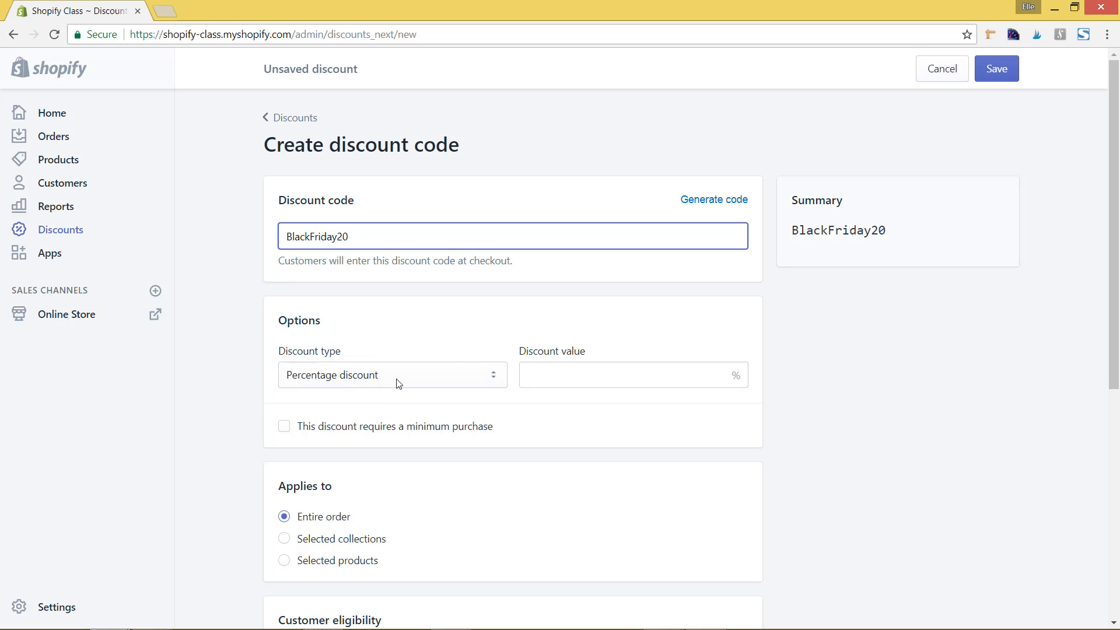
{"action": "left_click", "coordinate": [618, 374]}
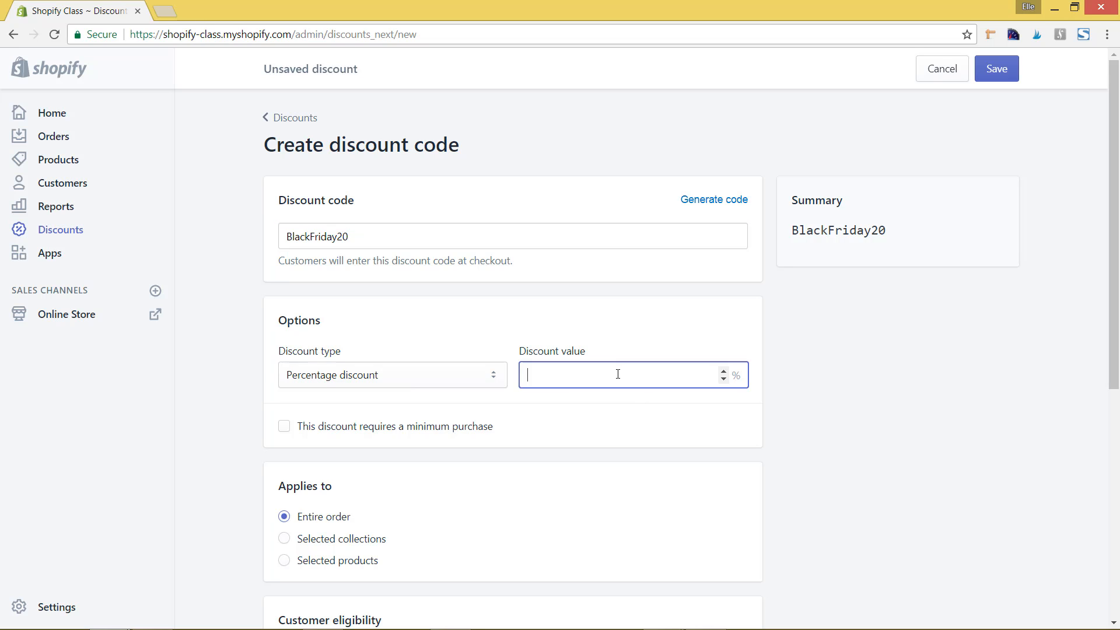
{"action": "type", "text": "20"}
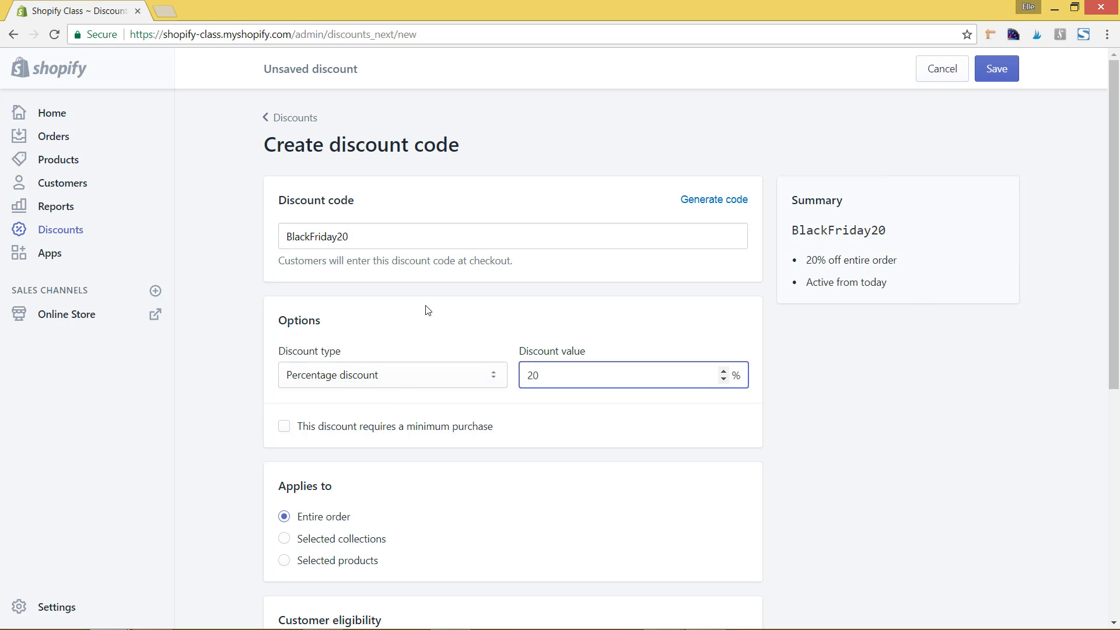
Step: Change the discount type to Fixed amount with a discount value of $20
{"action": "left_click", "coordinate": [394, 379]}
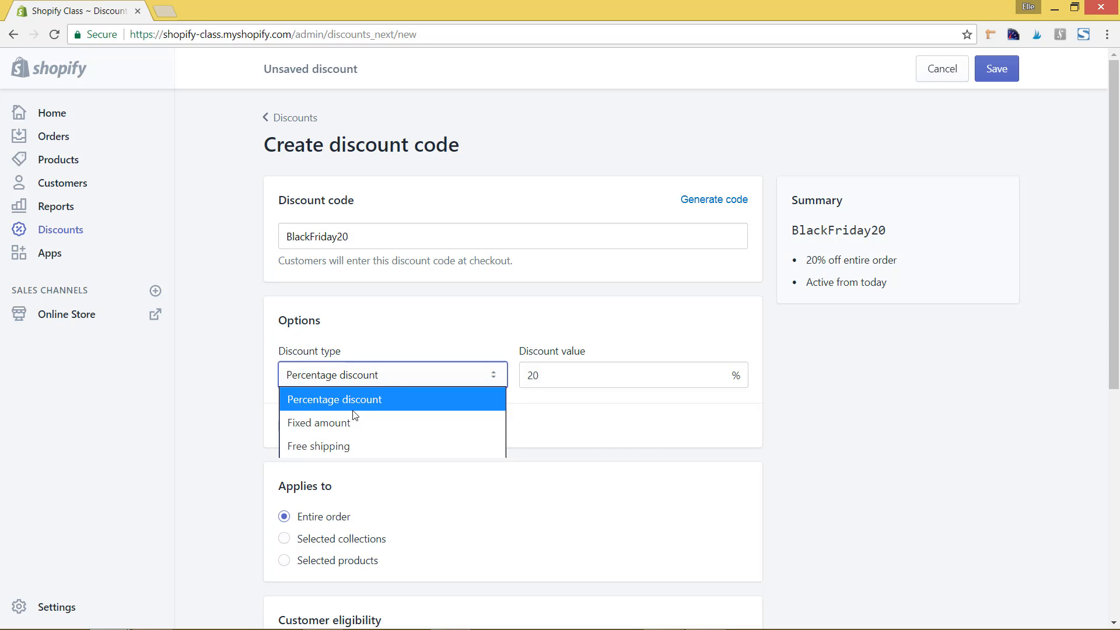
{"action": "left_click", "coordinate": [349, 430]}
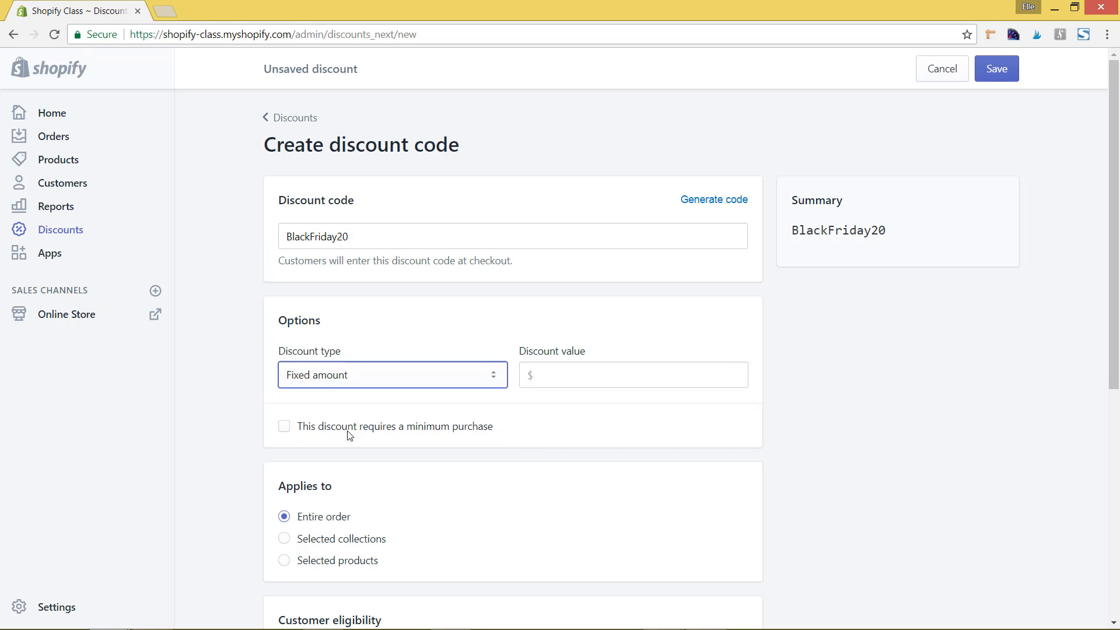
{"action": "left_click", "coordinate": [527, 385]}
{"action": "type", "text": "20"}
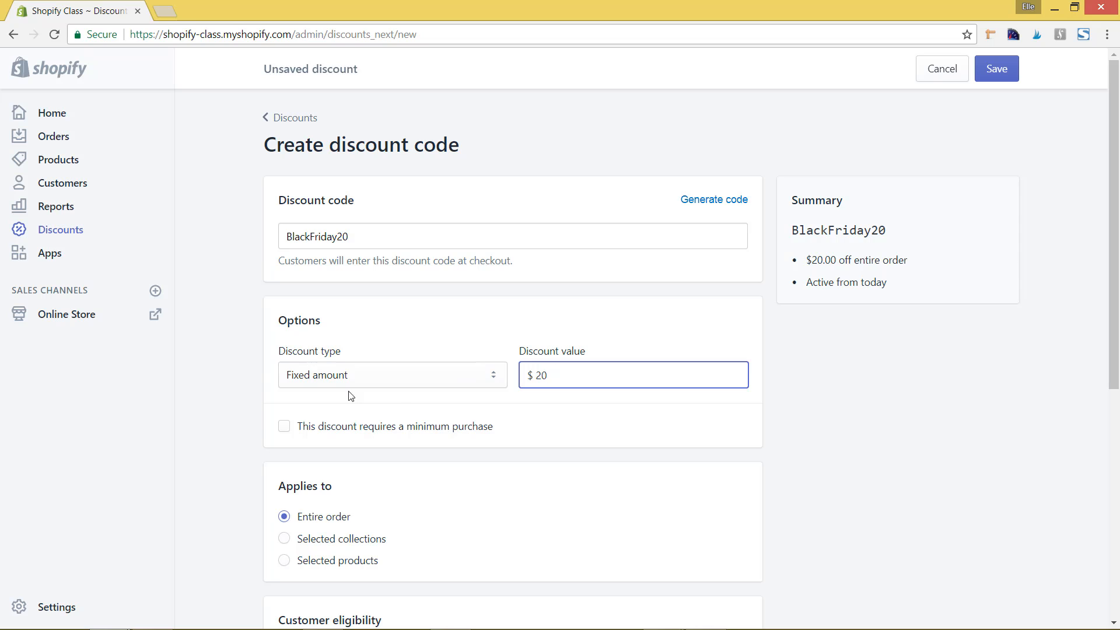
Step: Require a minimum purchase of $100 and set the discount type to Percentage discount
{"action": "left_click", "coordinate": [321, 429]}
{"action": "left_click", "coordinate": [321, 452]}
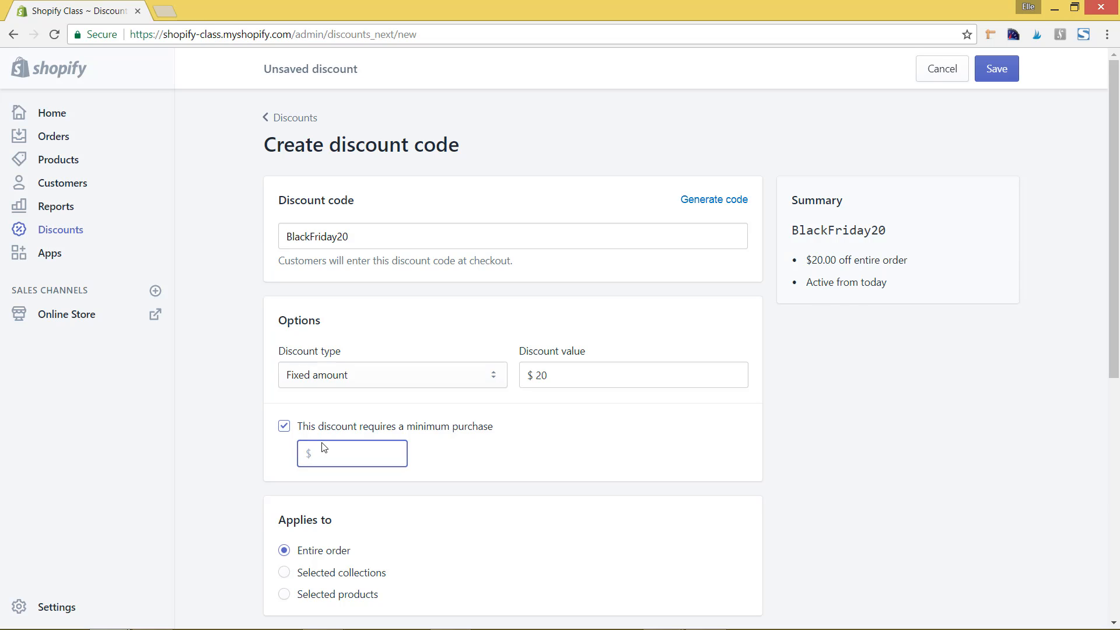
{"action": "type", "text": "100"}
{"action": "left_click", "coordinate": [687, 482]}
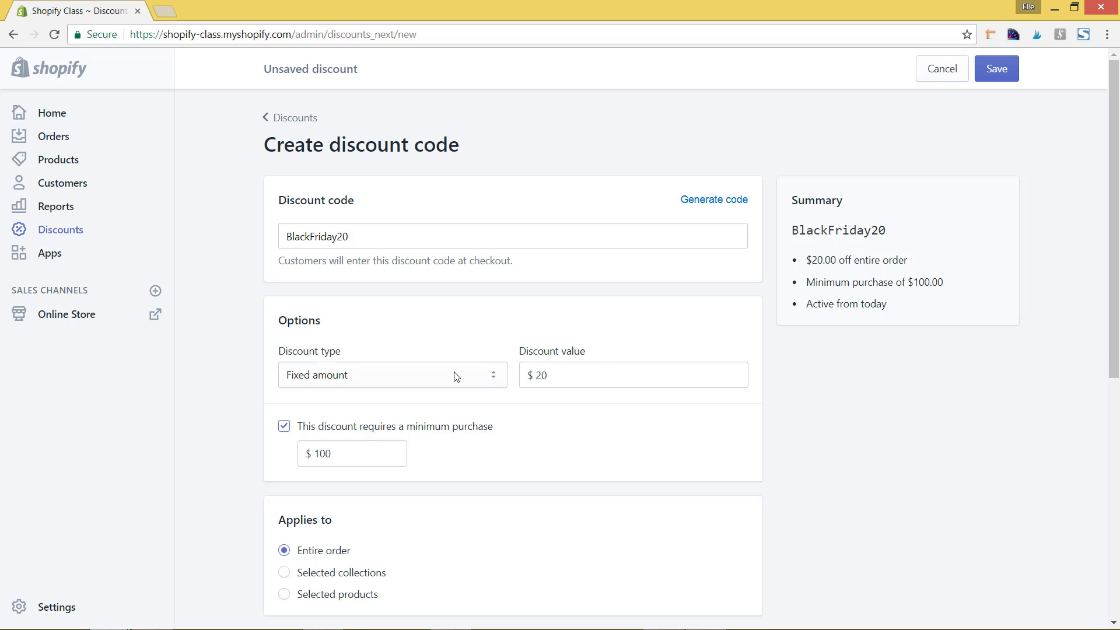
{"action": "left_click", "coordinate": [375, 380]}
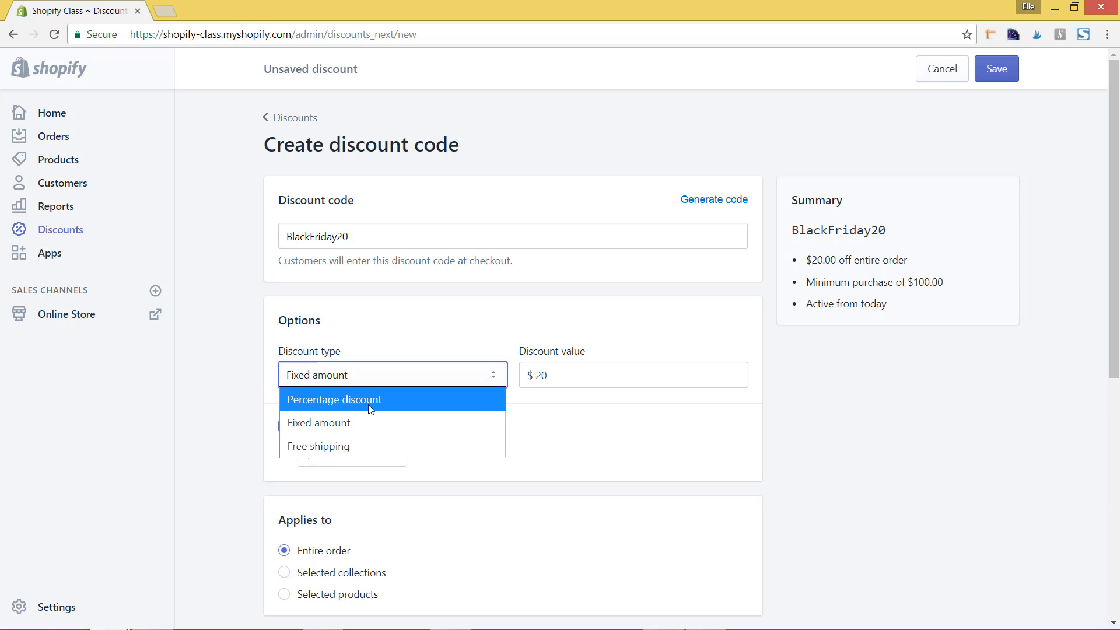
{"action": "left_click", "coordinate": [370, 400]}
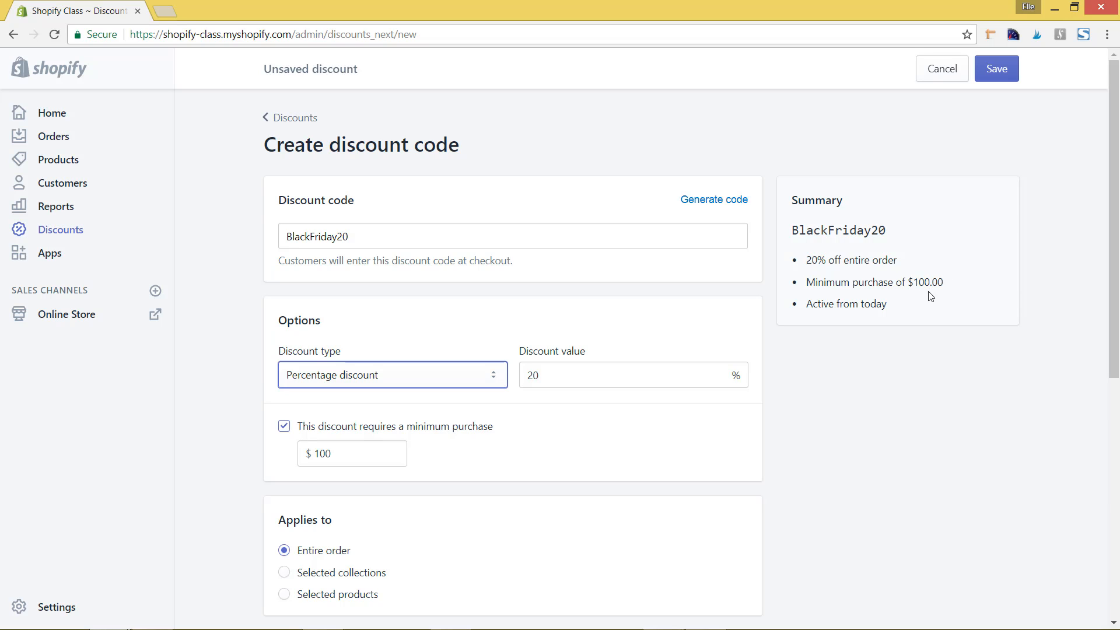
Step: Try the Free shipping discount type with and without the minimum purchase requirement, and restore Percentage discount
{"action": "scroll", "coordinate": [701, 380], "scroll_direction": "down", "scroll_amount": 3}
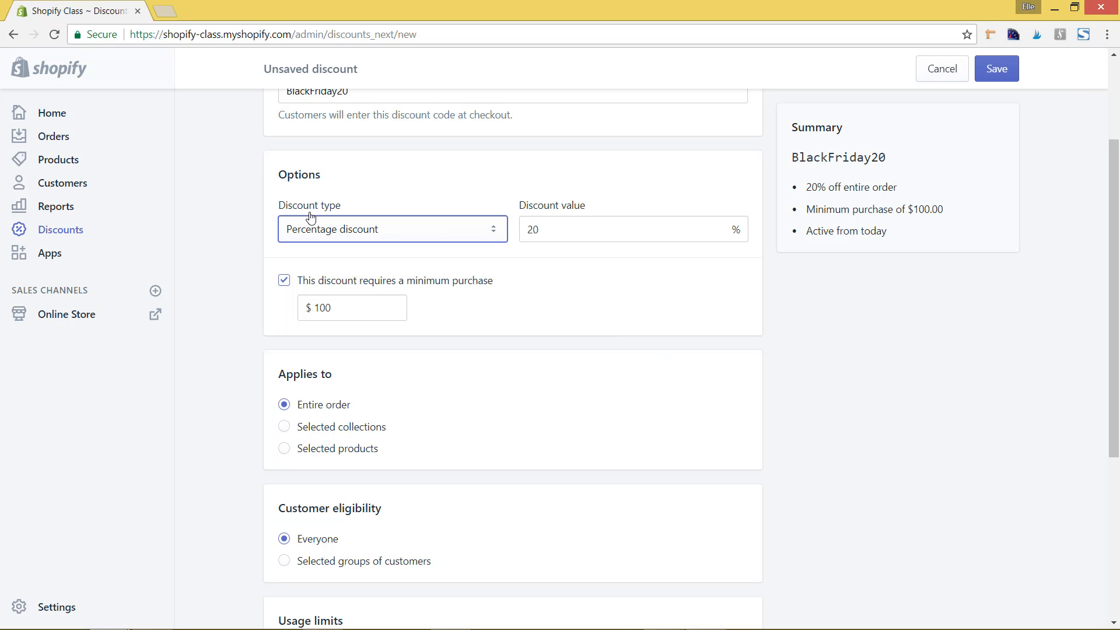
{"action": "left_click", "coordinate": [314, 232]}
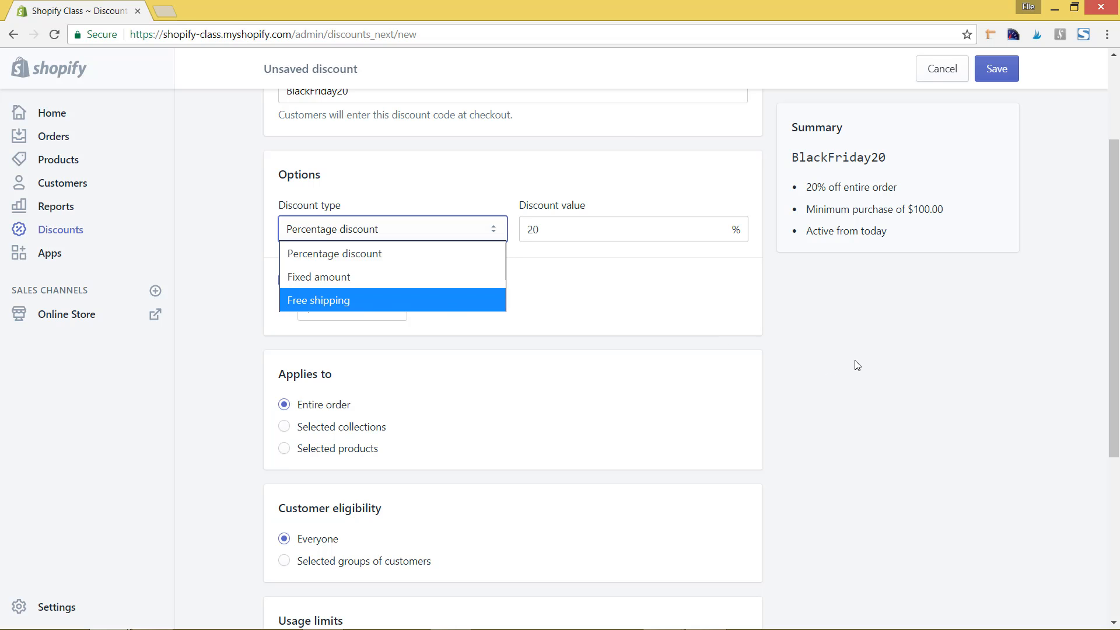
{"action": "left_click", "coordinate": [474, 300]}
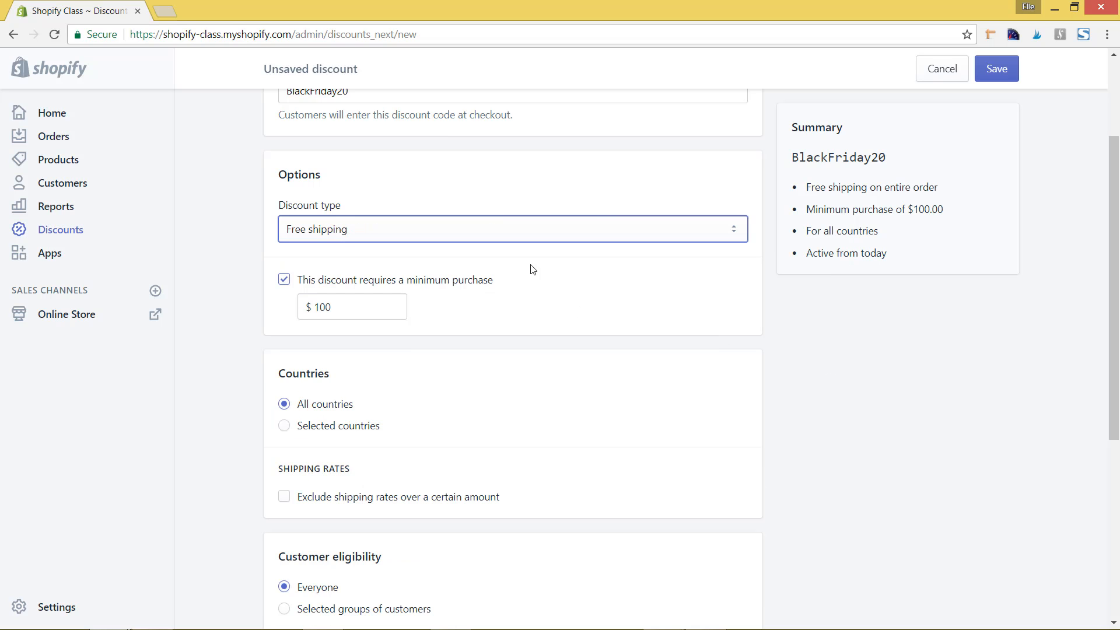
{"action": "left_click", "coordinate": [284, 280]}
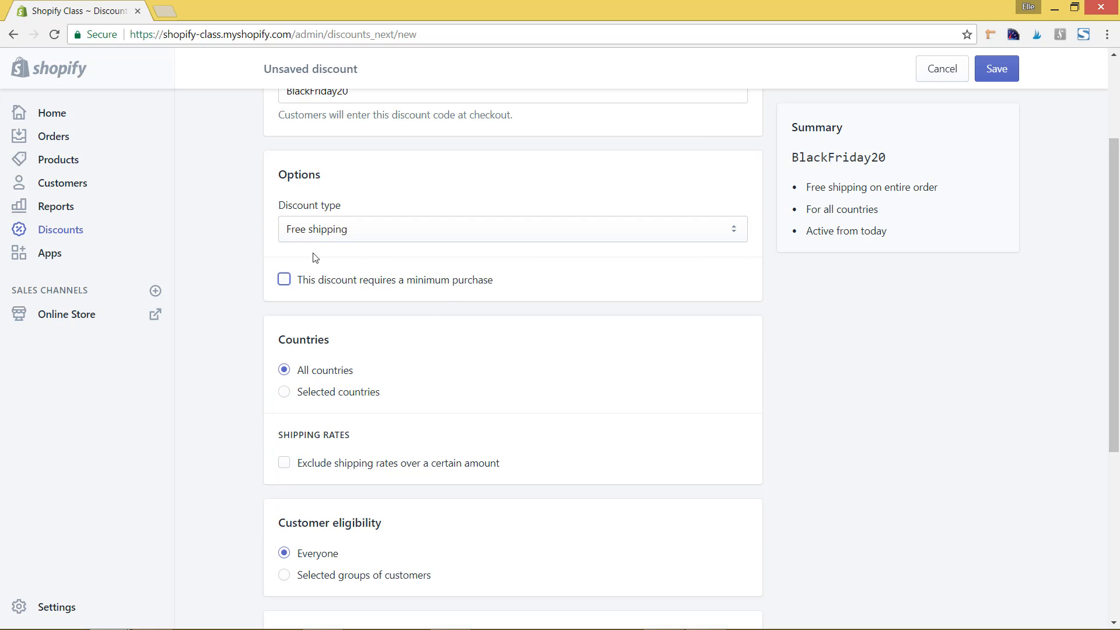
{"action": "left_click", "coordinate": [284, 280]}
{"action": "mouse_move", "coordinate": [351, 306]}
{"action": "left_mouse_down"}
{"action": "mouse_move", "coordinate": [321, 306]}
{"action": "mouse_move", "coordinate": [340, 307]}
{"action": "left_mouse_up"}
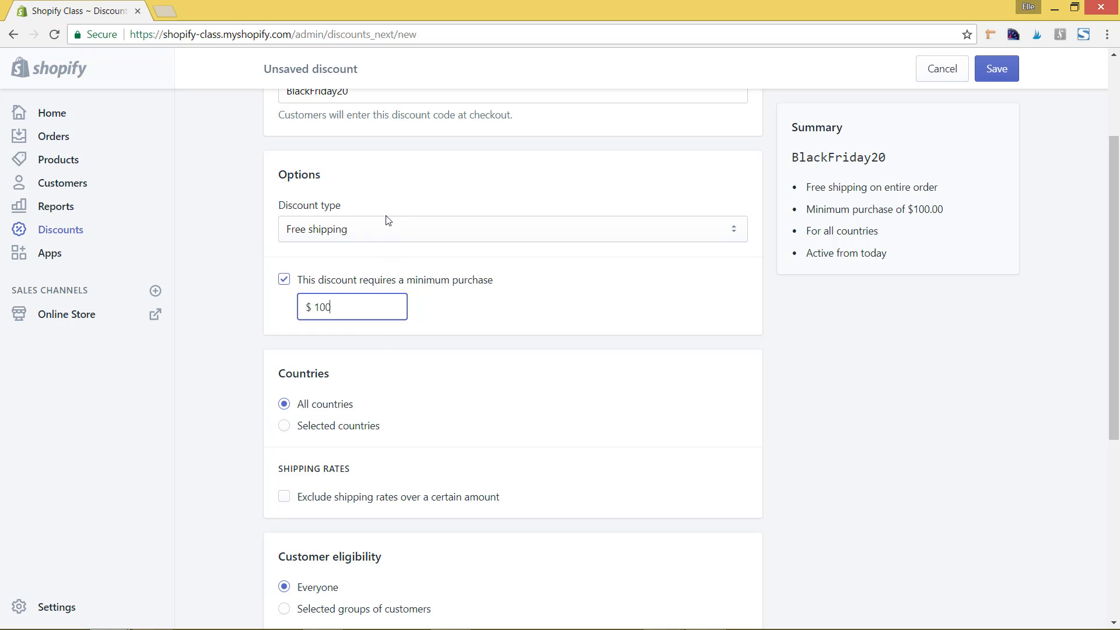
{"action": "left_click", "coordinate": [380, 231]}
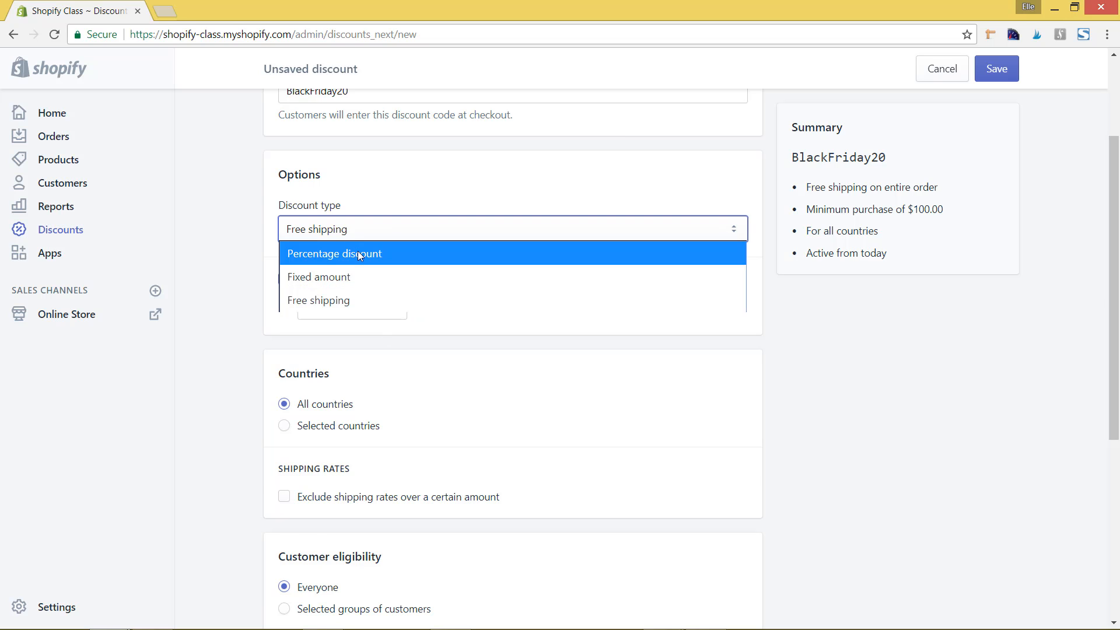
{"action": "left_click", "coordinate": [358, 255]}
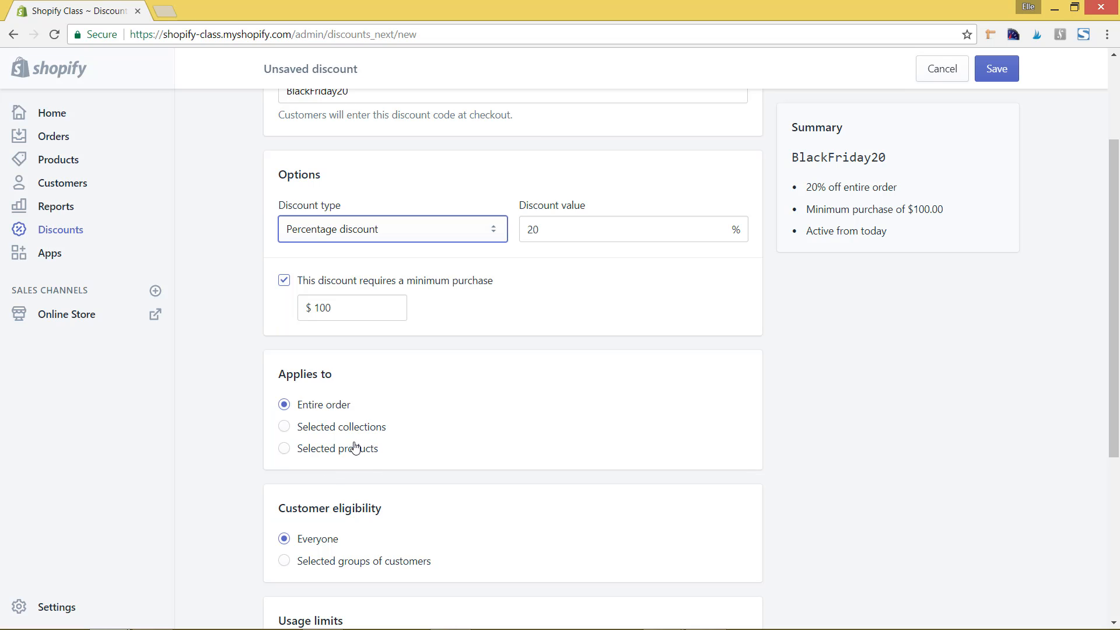
Step: Apply the discount to selected products and browse the product list, closing it without adding any
{"action": "left_click", "coordinate": [284, 449]}
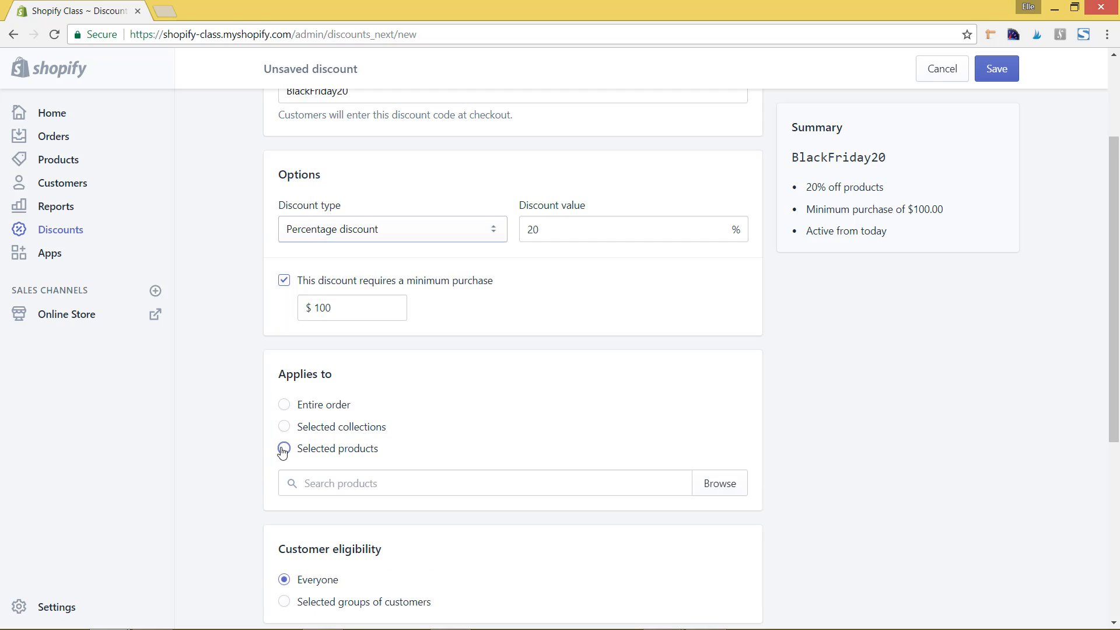
{"action": "left_click", "coordinate": [402, 493]}
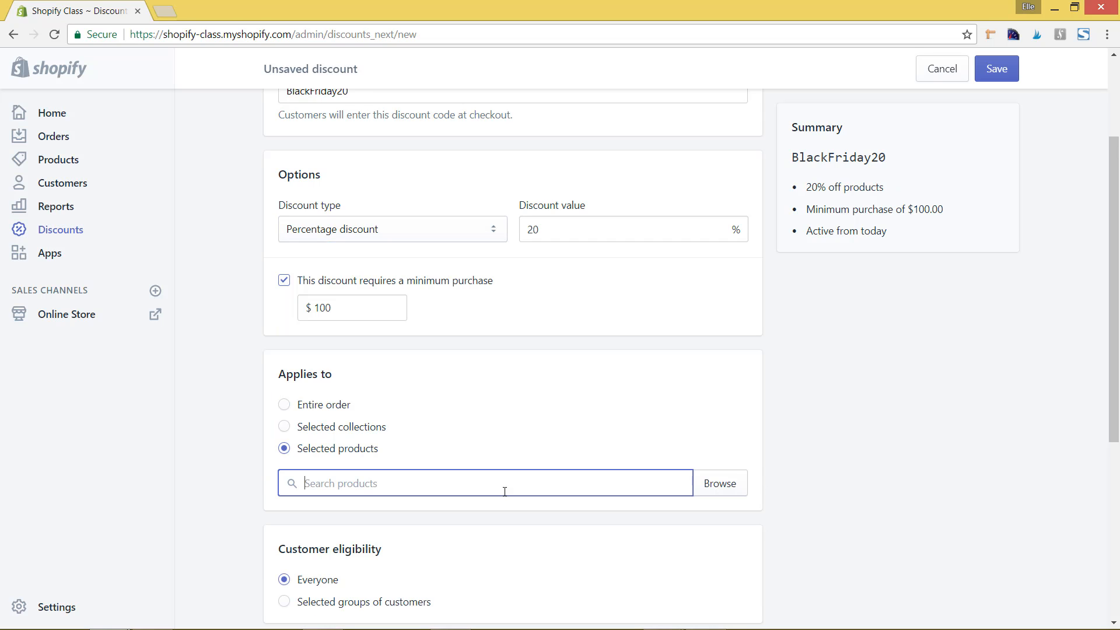
{"action": "left_click", "coordinate": [733, 483]}
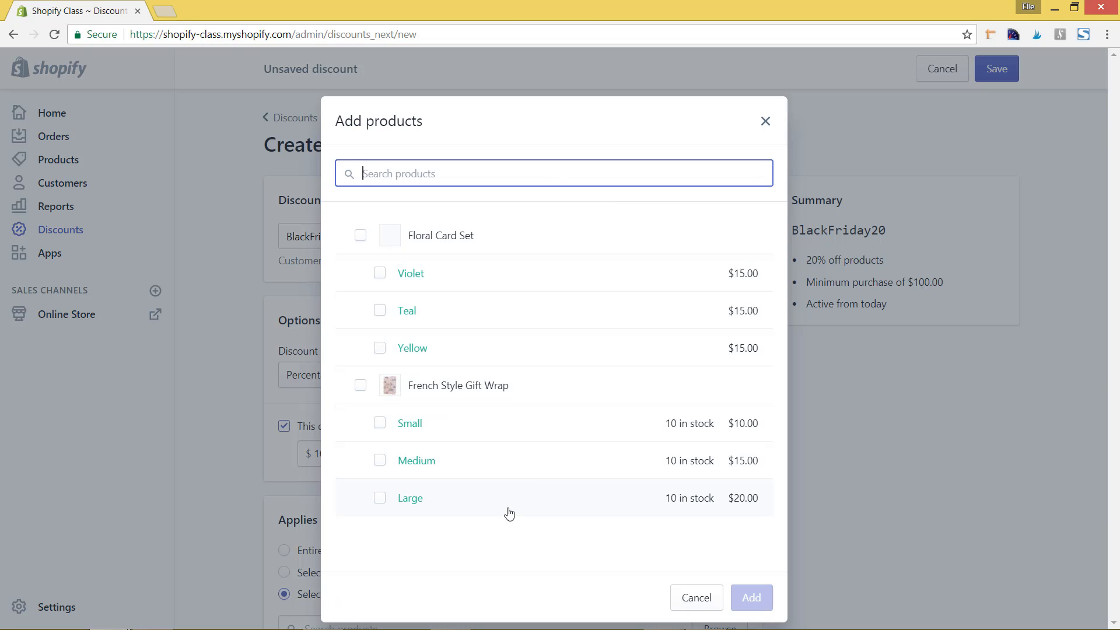
{"action": "left_click", "coordinate": [766, 121]}
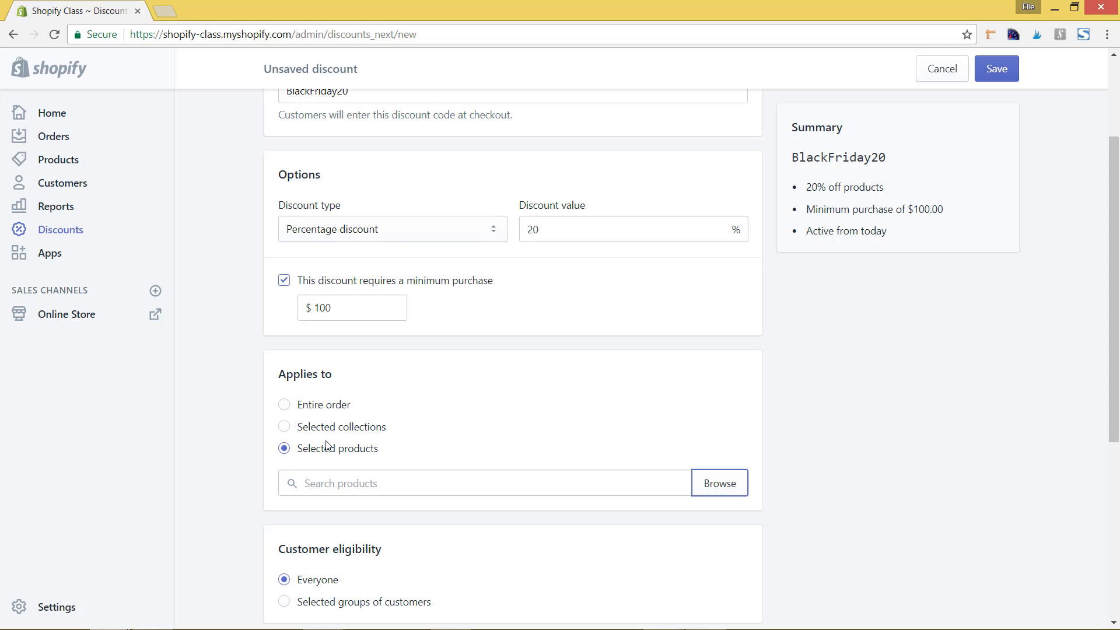
Step: Apply the discount to selected collections and add the Cards collection
{"action": "left_click", "coordinate": [285, 428]}
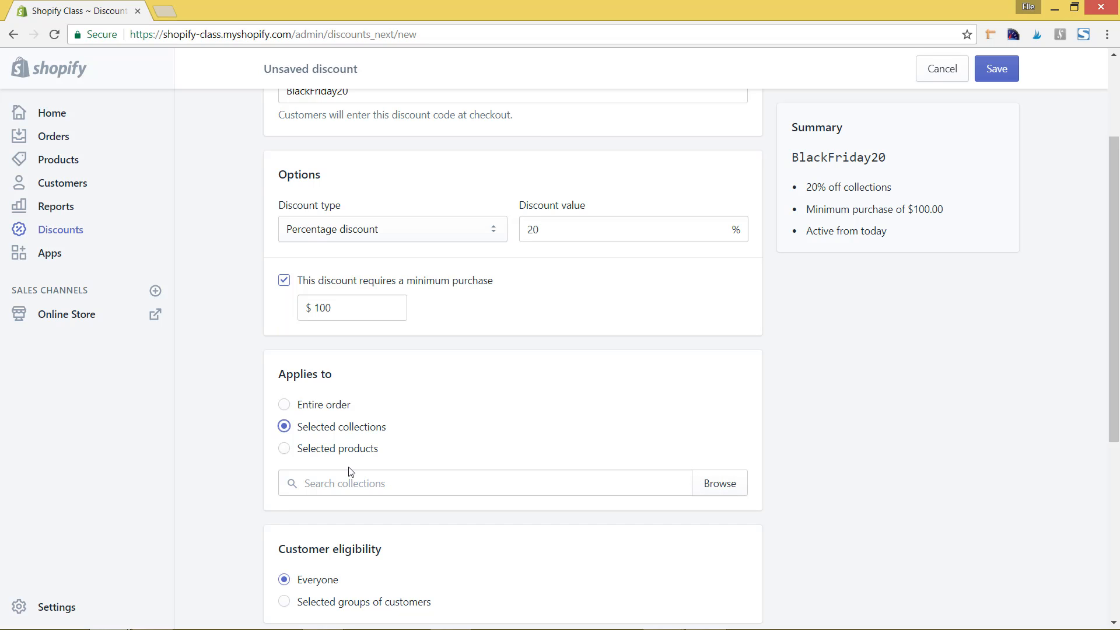
{"action": "left_click", "coordinate": [720, 483]}
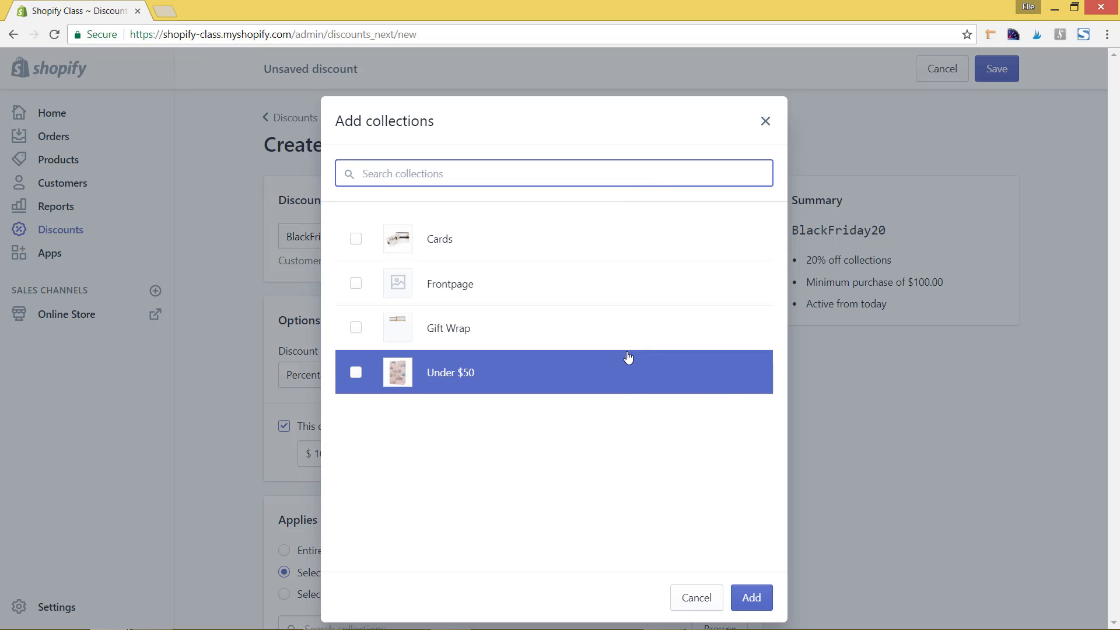
{"action": "left_click", "coordinate": [355, 239]}
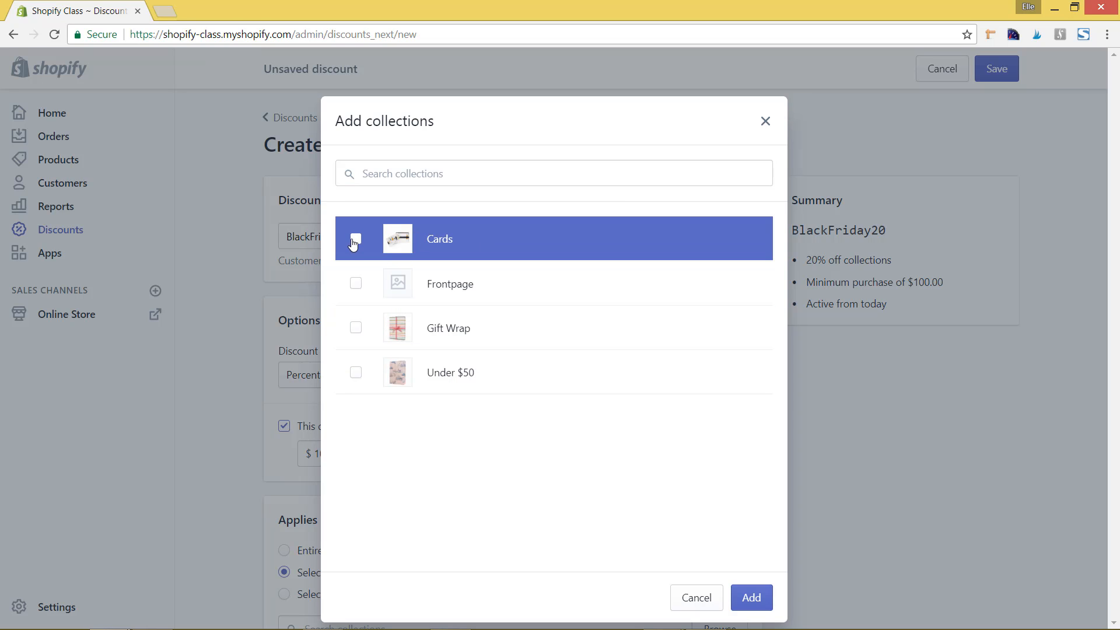
{"action": "left_click", "coordinate": [740, 598]}
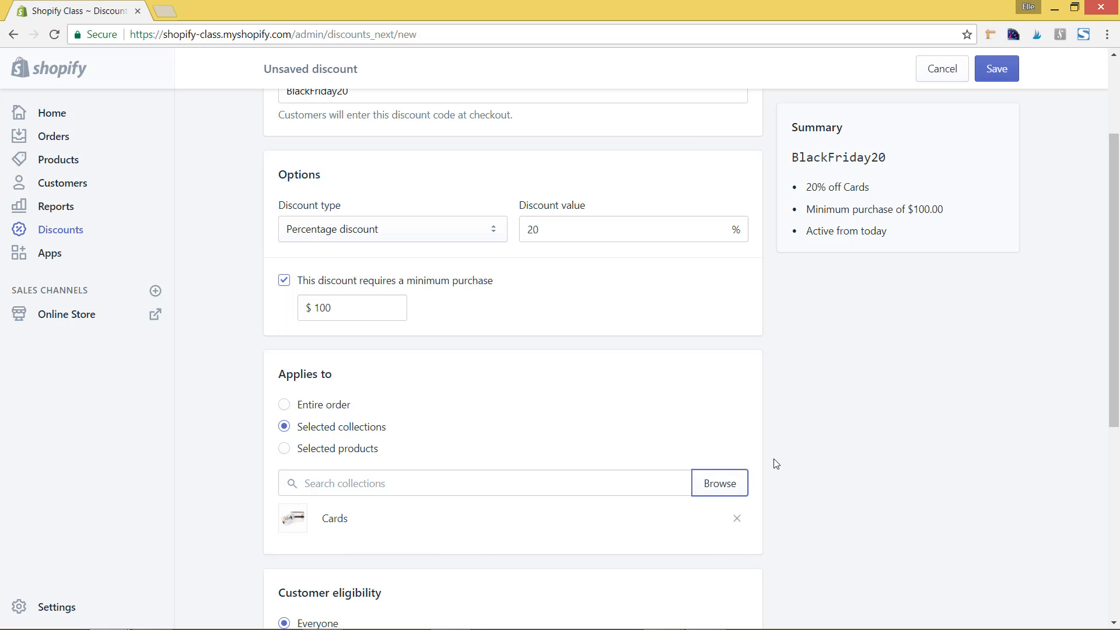
Step: Restrict customer eligibility to selected groups of customers and browse the available groups without choosing one
{"action": "scroll", "coordinate": [776, 464], "scroll_direction": "down", "scroll_amount": 3}
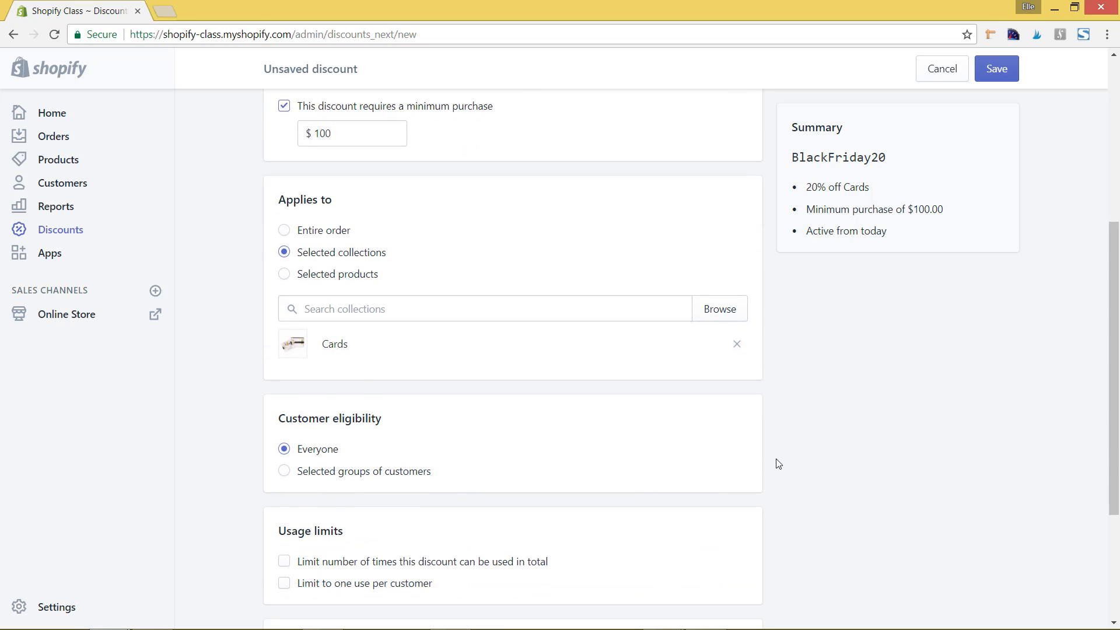
{"action": "scroll", "coordinate": [779, 464], "scroll_direction": "down", "scroll_amount": 3}
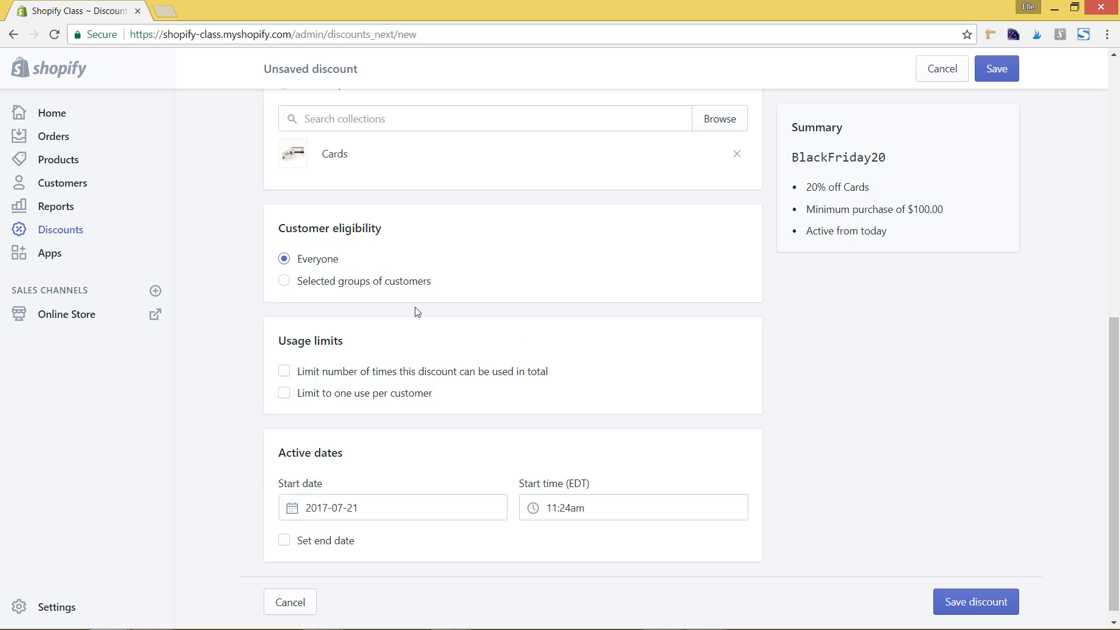
{"action": "scroll", "coordinate": [418, 312], "scroll_direction": "up", "scroll_amount": 1}
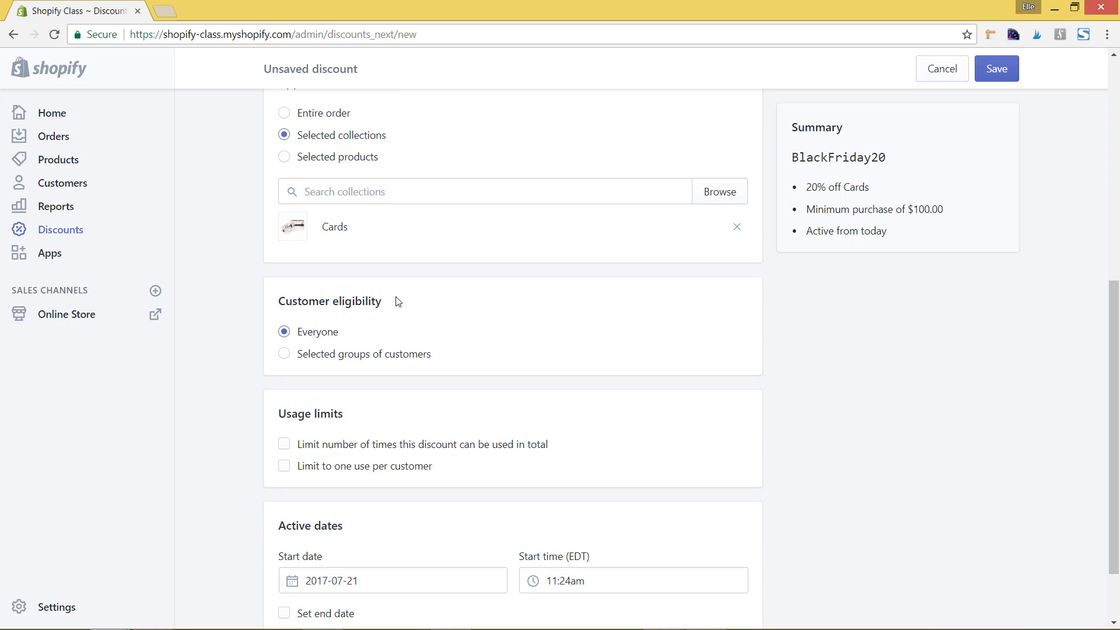
{"action": "left_click", "coordinate": [390, 361]}
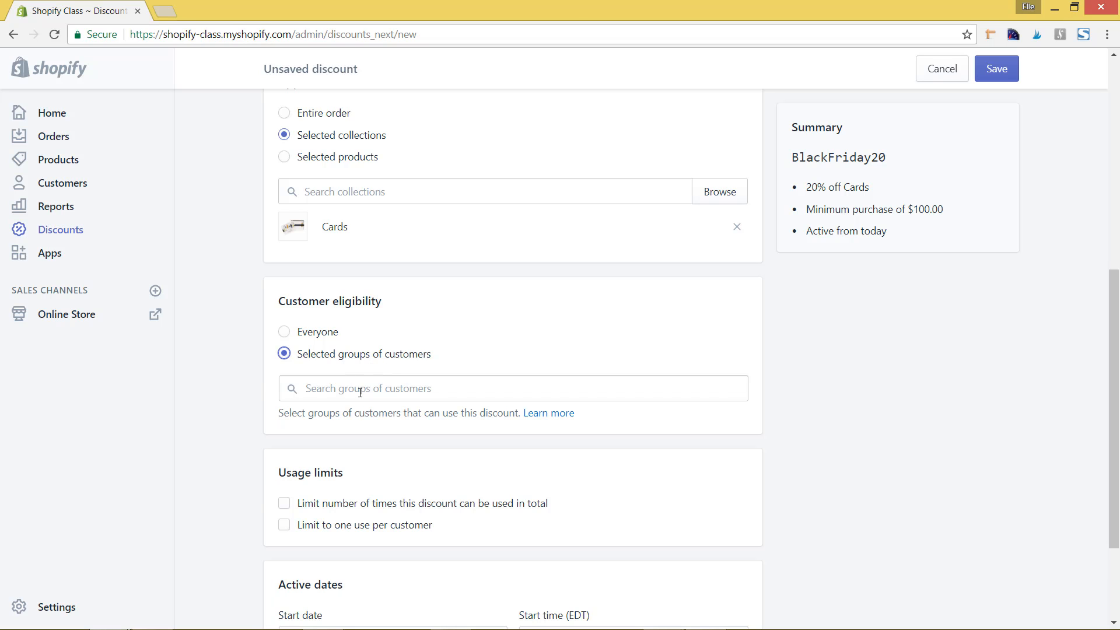
{"action": "left_click", "coordinate": [361, 390]}
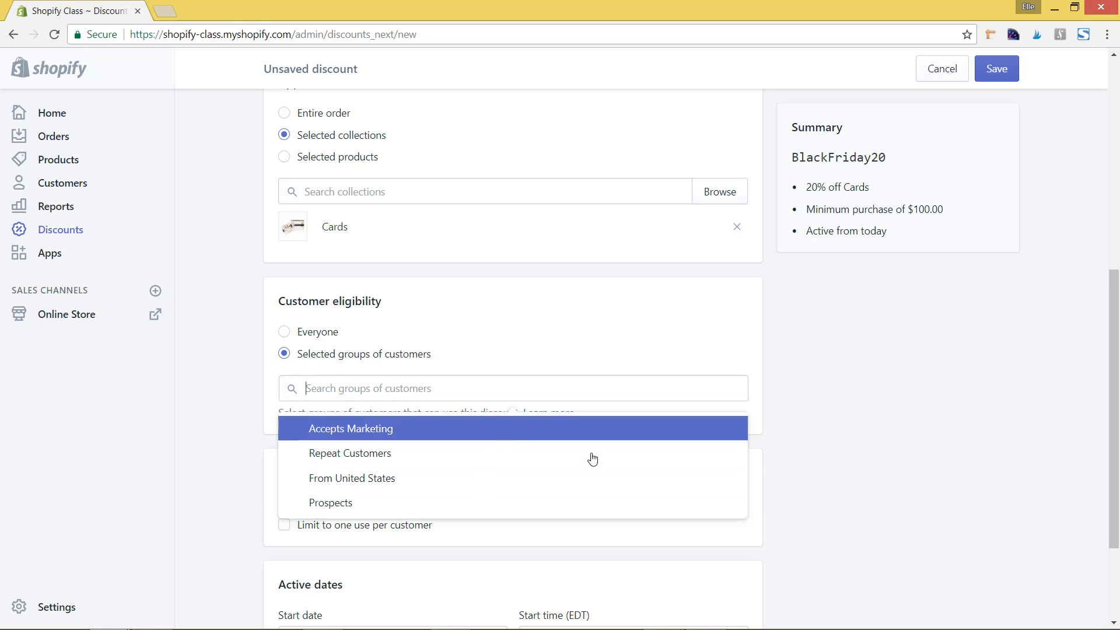
{"action": "left_click", "coordinate": [878, 402]}
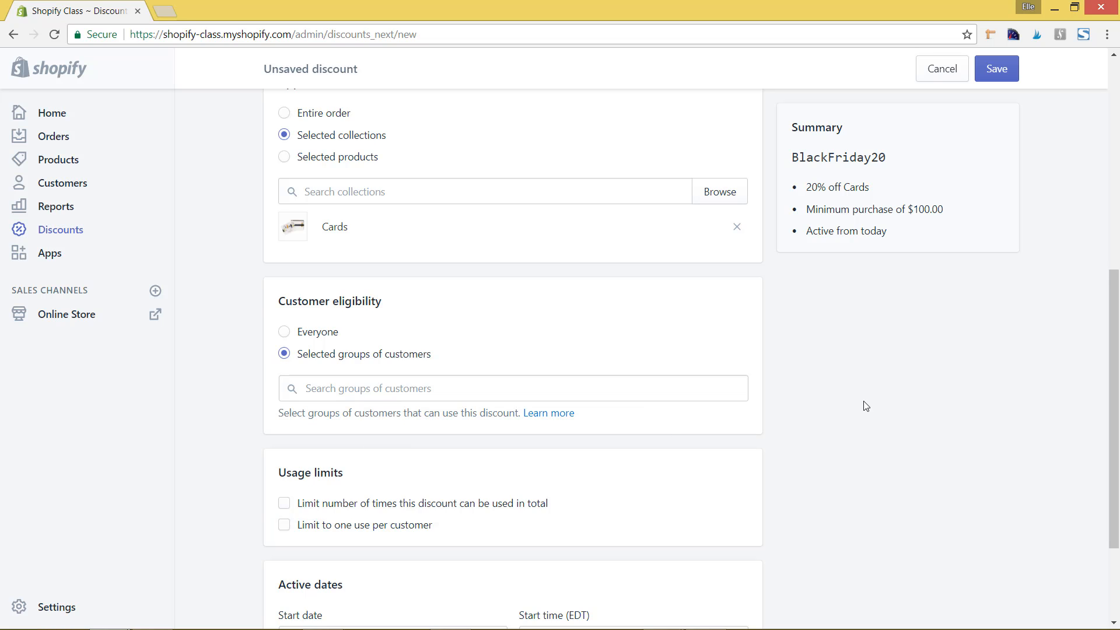
Step: Limit the discount to 100 uses in total and to one use per customer
{"action": "scroll", "coordinate": [864, 406], "scroll_direction": "down", "scroll_amount": 3}
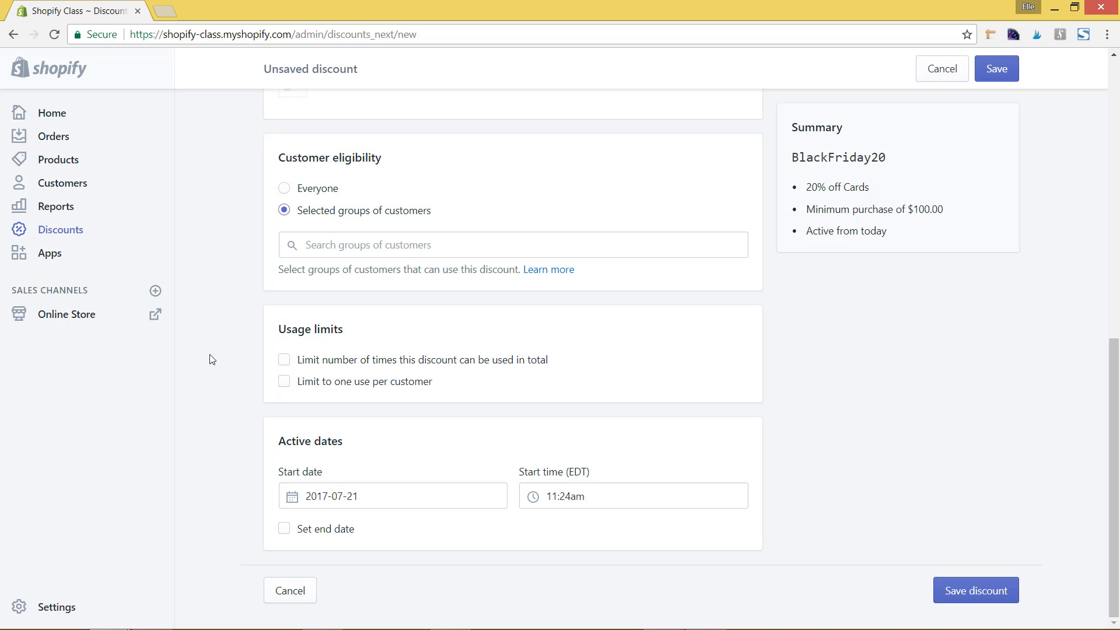
{"action": "left_click", "coordinate": [283, 364]}
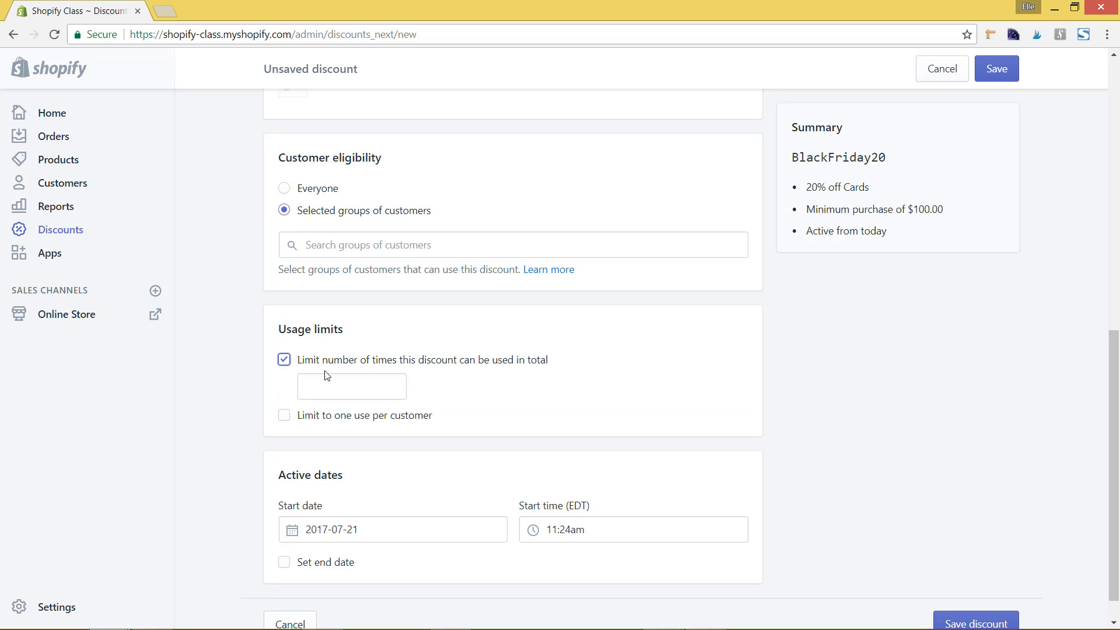
{"action": "left_click", "coordinate": [362, 379]}
{"action": "type", "text": "100"}
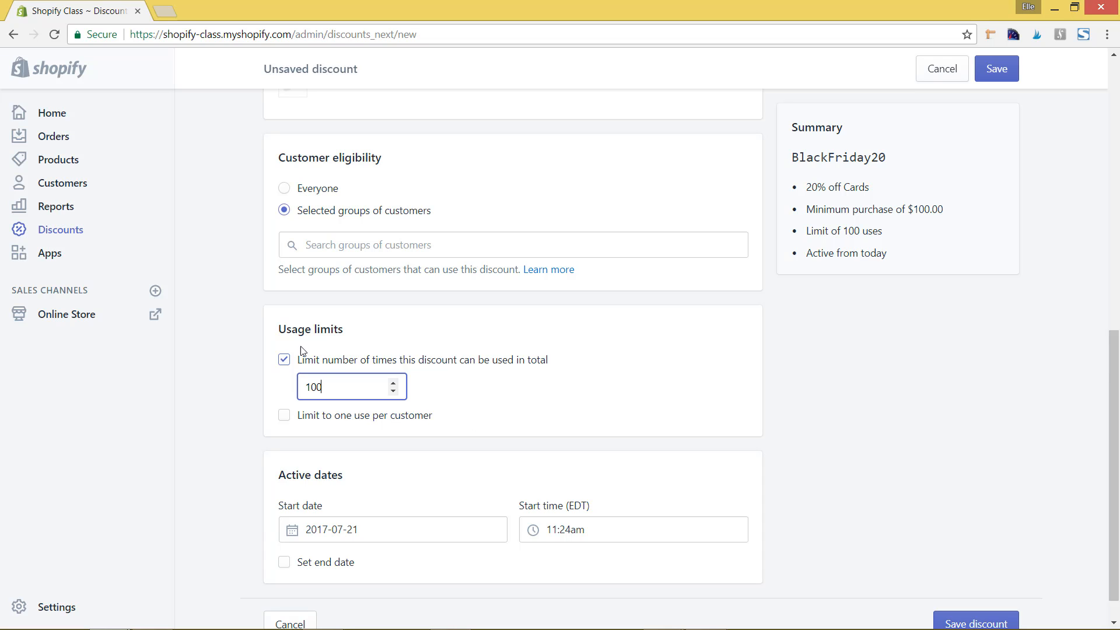
{"action": "left_click", "coordinate": [285, 419]}
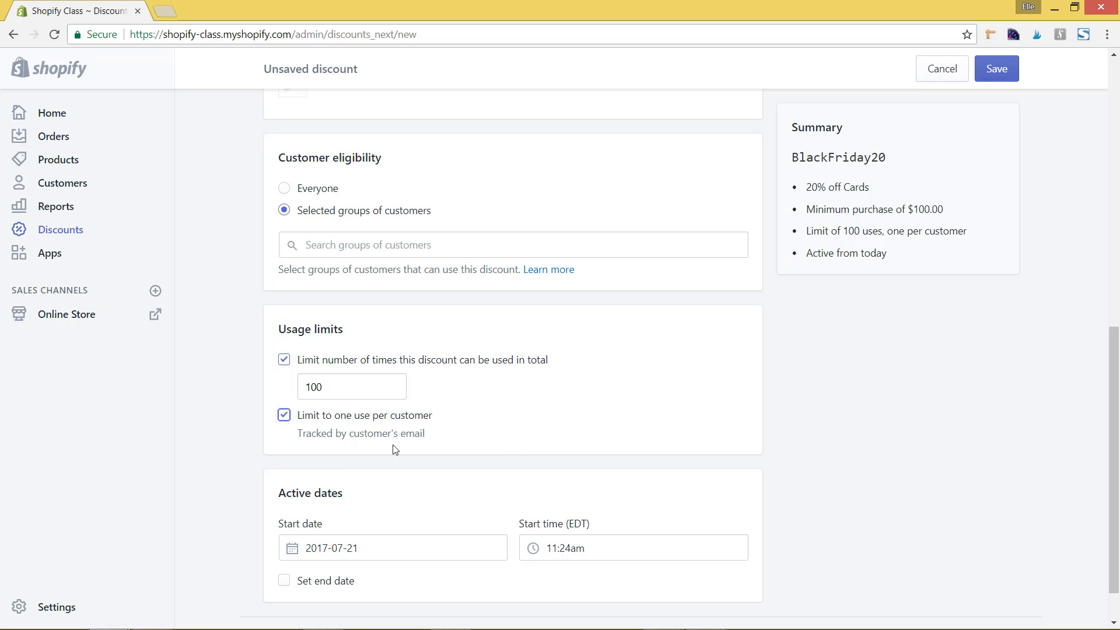
Step: Enable an end date and set the discount's active dates from 2017-11-24 to 2017-11-26
{"action": "scroll", "coordinate": [392, 426], "scroll_direction": "down", "scroll_amount": 1}
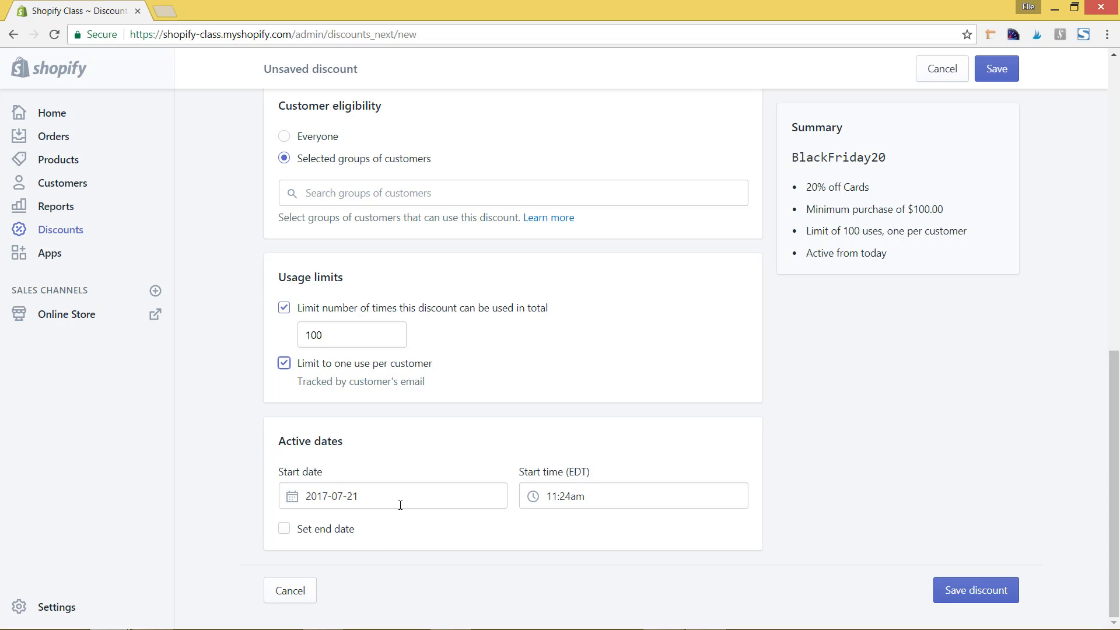
{"action": "left_click", "coordinate": [284, 538]}
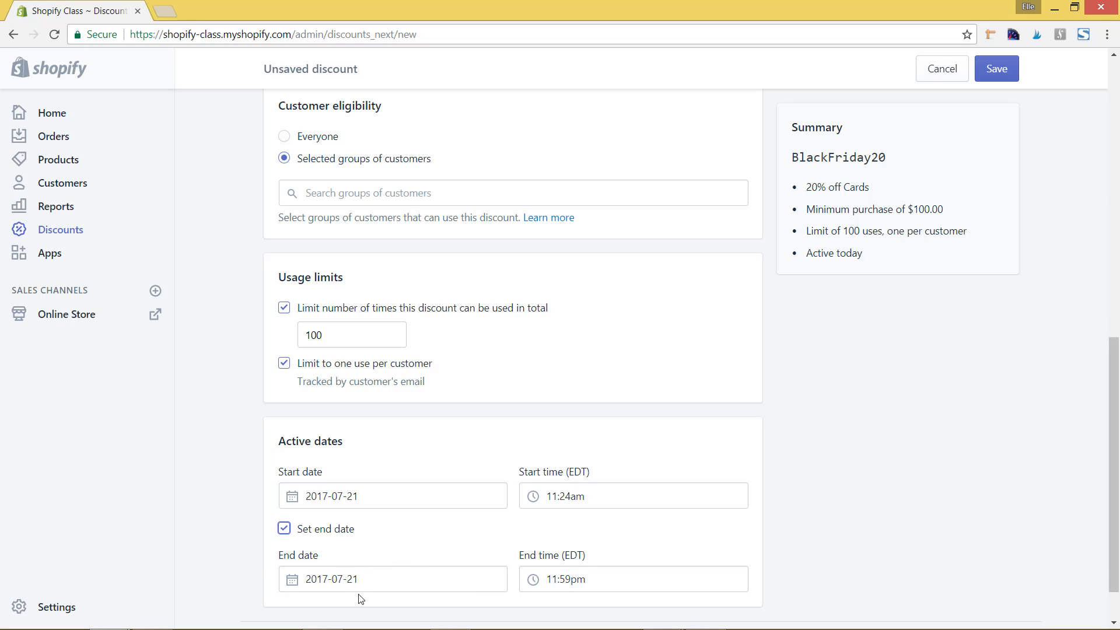
{"action": "left_click", "coordinate": [358, 497]}
{"action": "left_click", "coordinate": [454, 341]}
{"action": "left_click", "coordinate": [454, 340]}
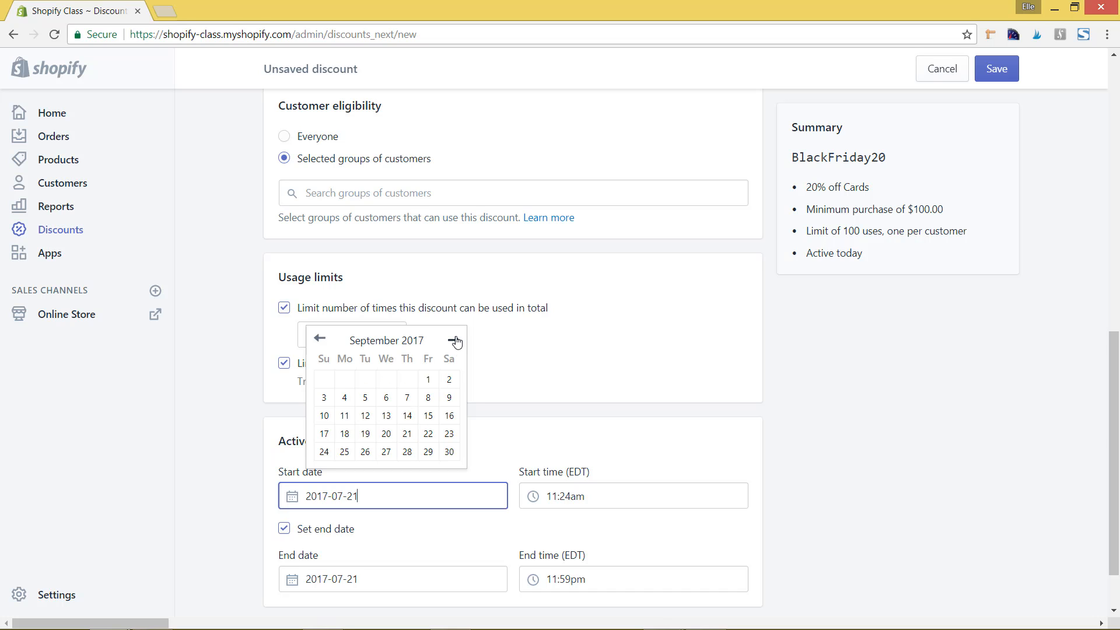
{"action": "left_click", "coordinate": [454, 341]}
{"action": "left_click", "coordinate": [454, 340]}
{"action": "left_click", "coordinate": [454, 341]}
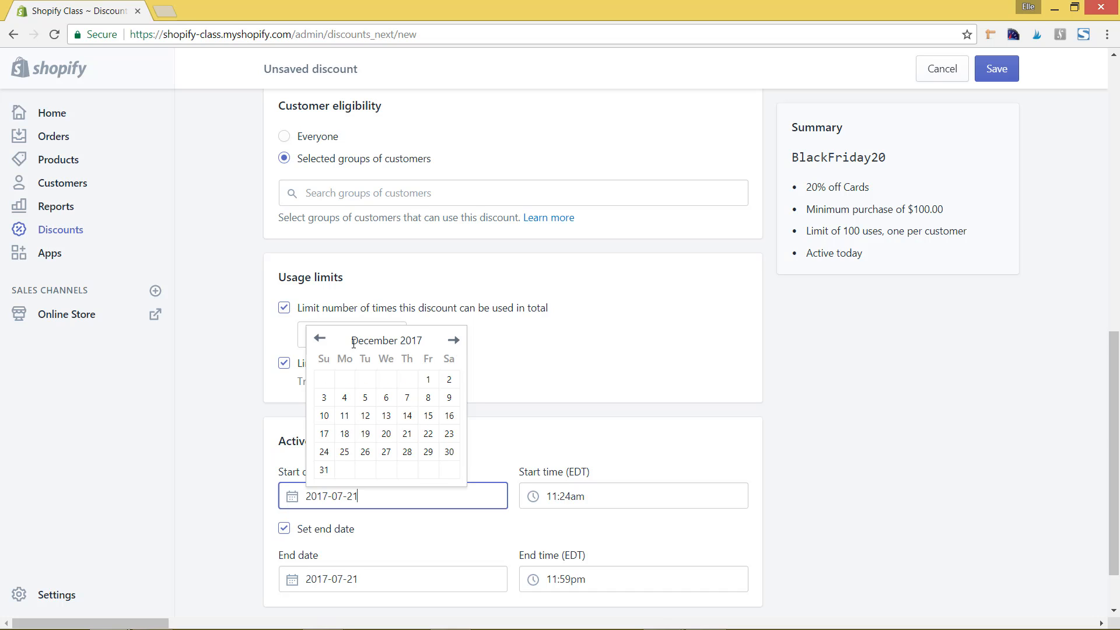
{"action": "left_click", "coordinate": [320, 341]}
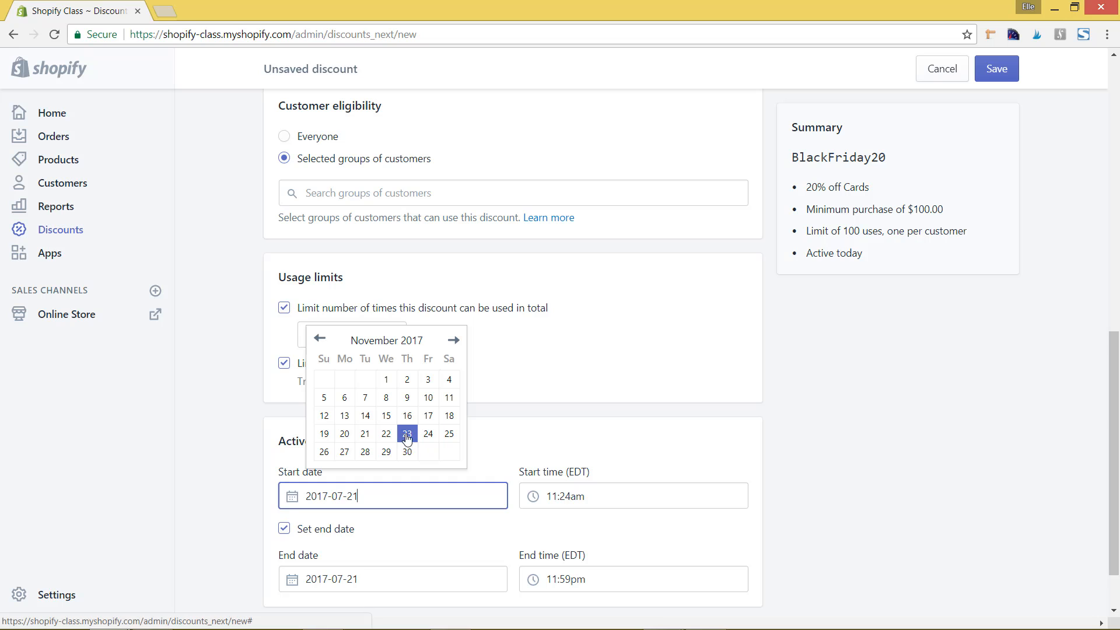
{"action": "left_click", "coordinate": [427, 435]}
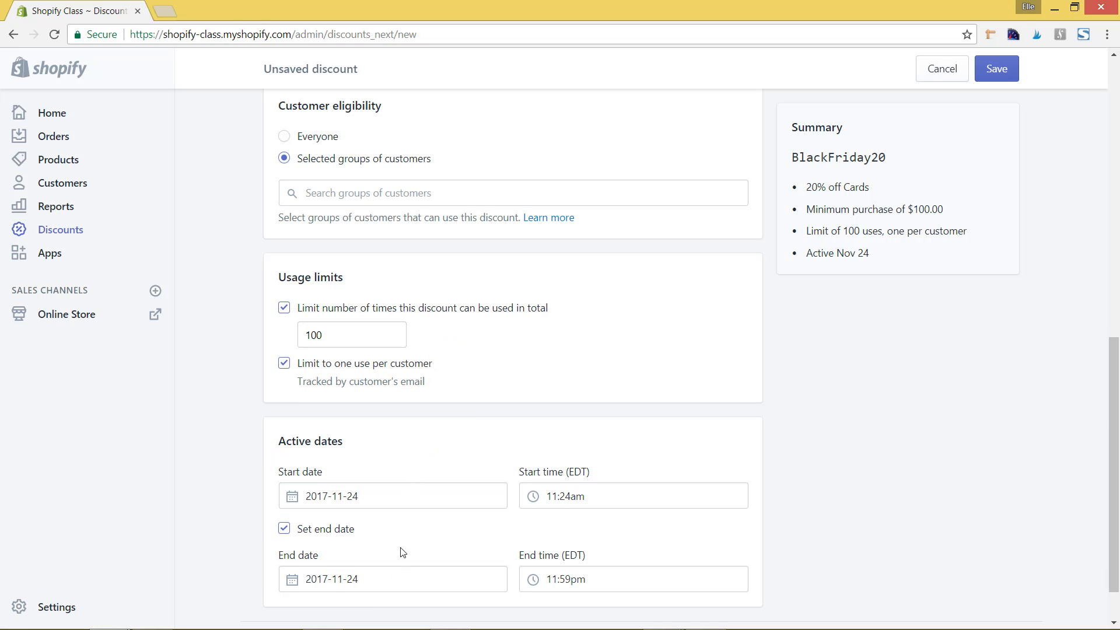
{"action": "left_click", "coordinate": [380, 579]}
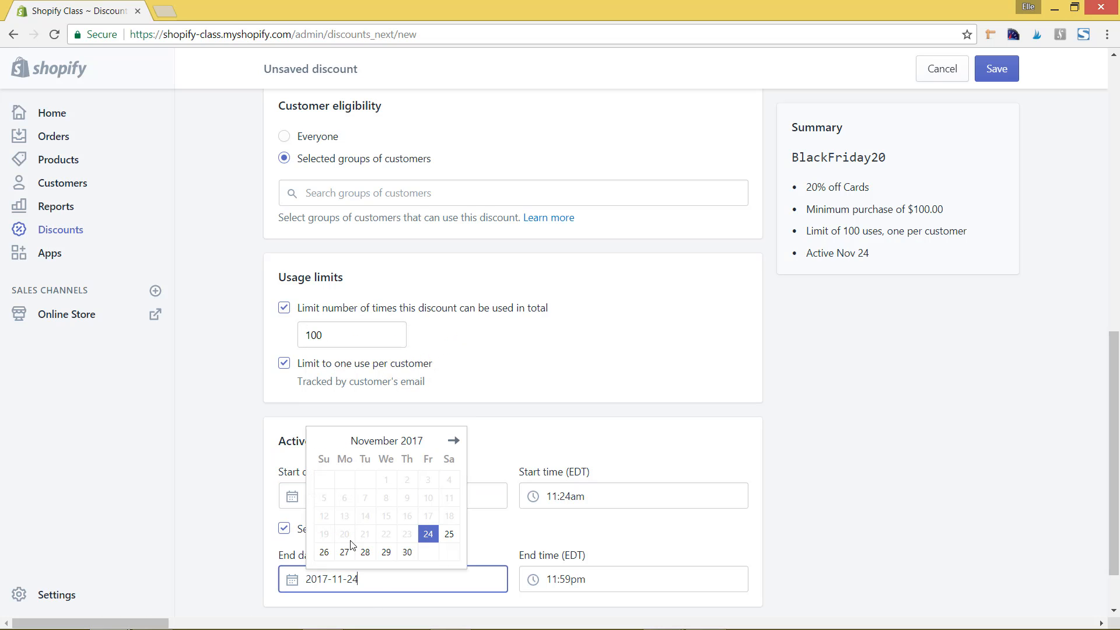
{"action": "left_click", "coordinate": [324, 552]}
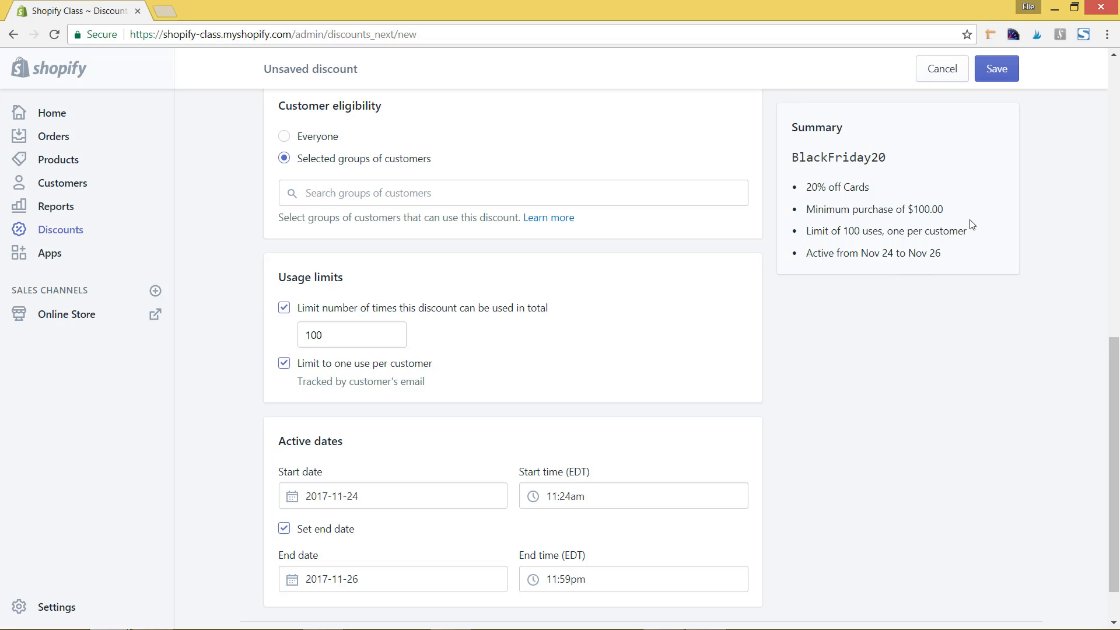
Step: Set customer eligibility to Everyone, apply the discount to the entire order and save it
{"action": "left_click", "coordinate": [1012, 72]}
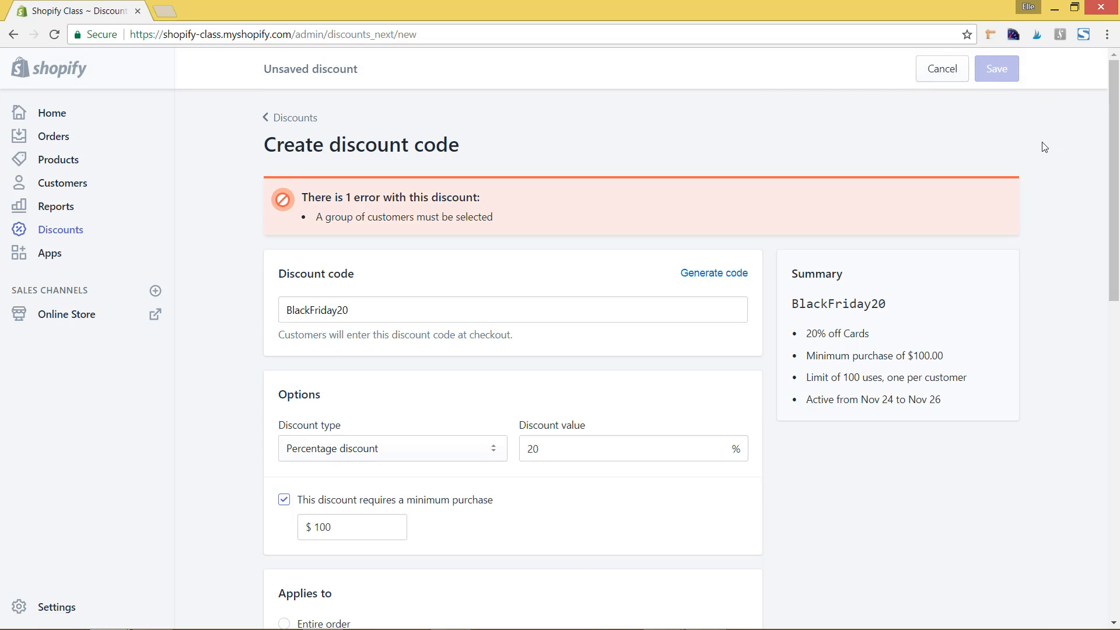
{"action": "scroll", "coordinate": [635, 213], "scroll_direction": "down", "scroll_amount": 6}
{"action": "scroll", "coordinate": [525, 293], "scroll_direction": "down", "scroll_amount": 2}
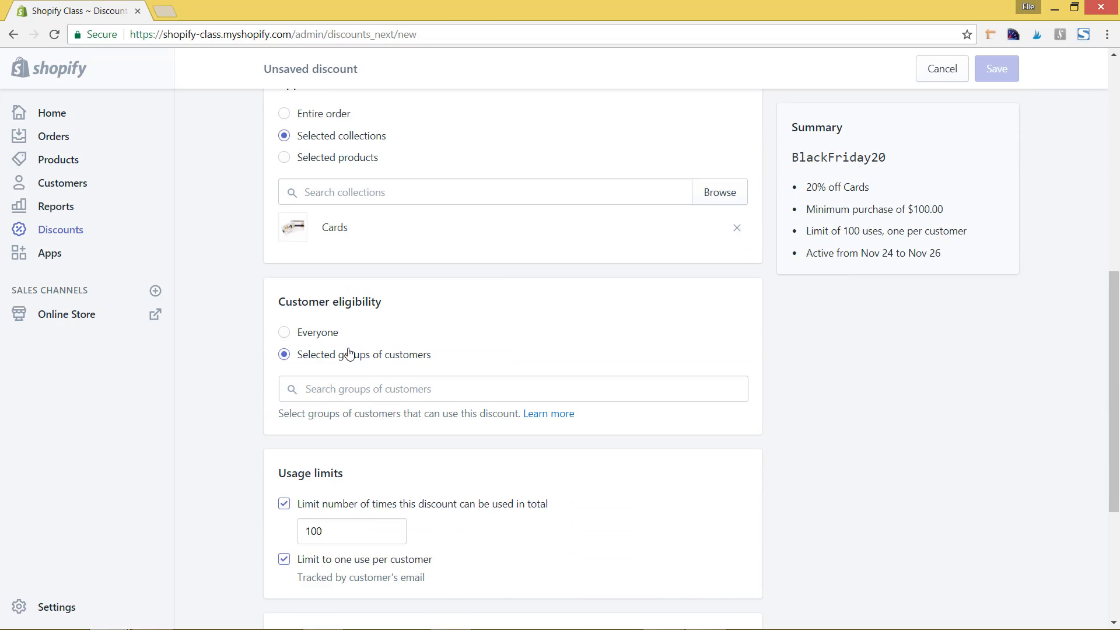
{"action": "left_click", "coordinate": [285, 337]}
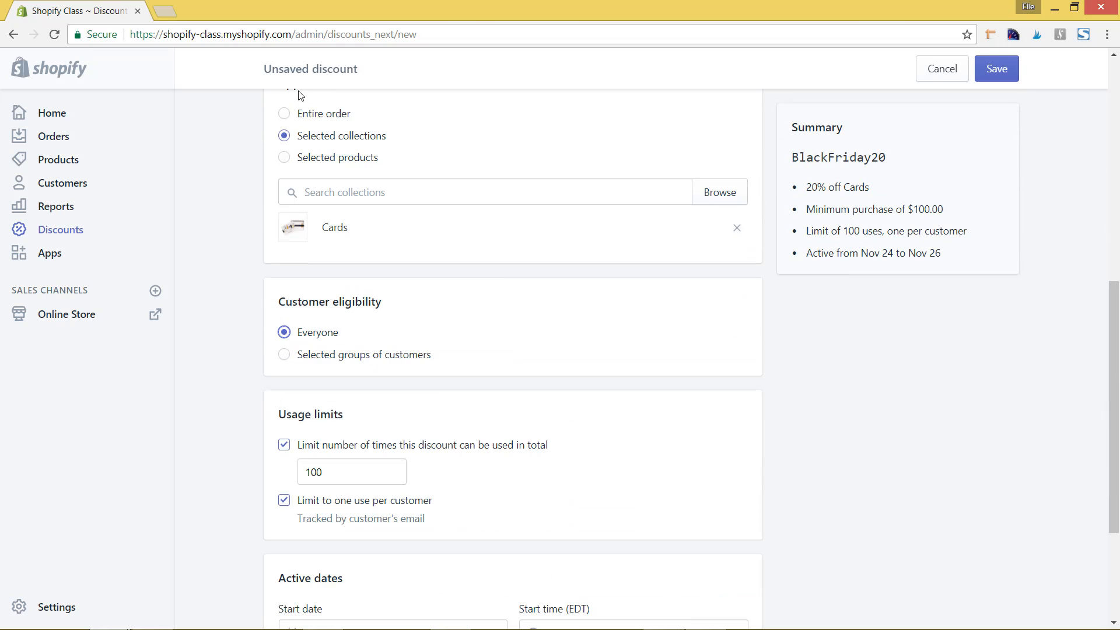
{"action": "left_click", "coordinate": [284, 114]}
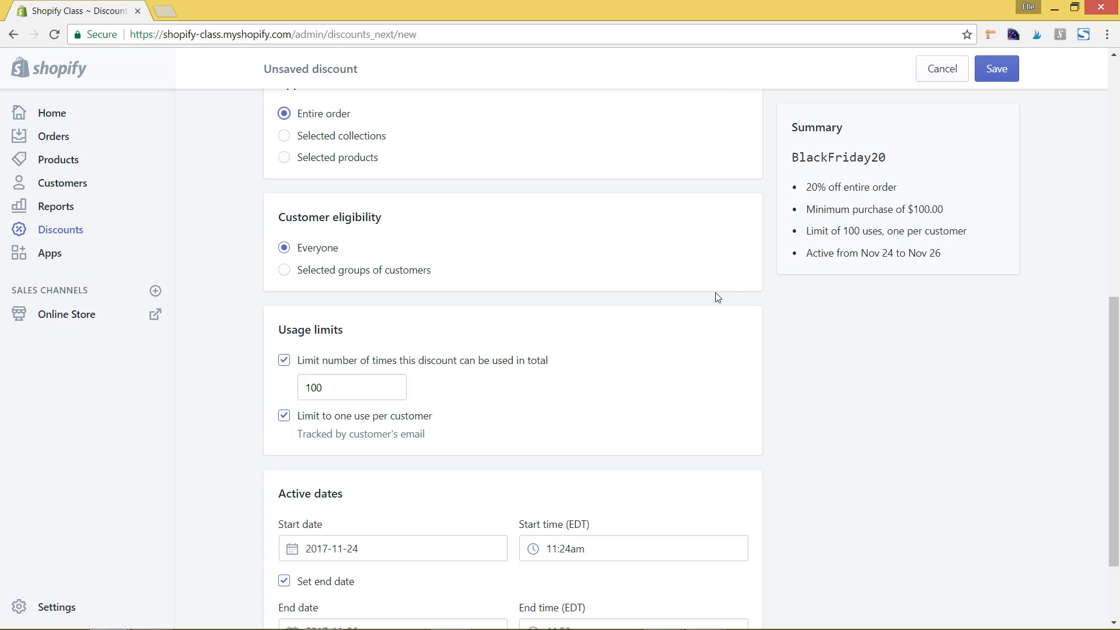
{"action": "left_click", "coordinate": [987, 68]}
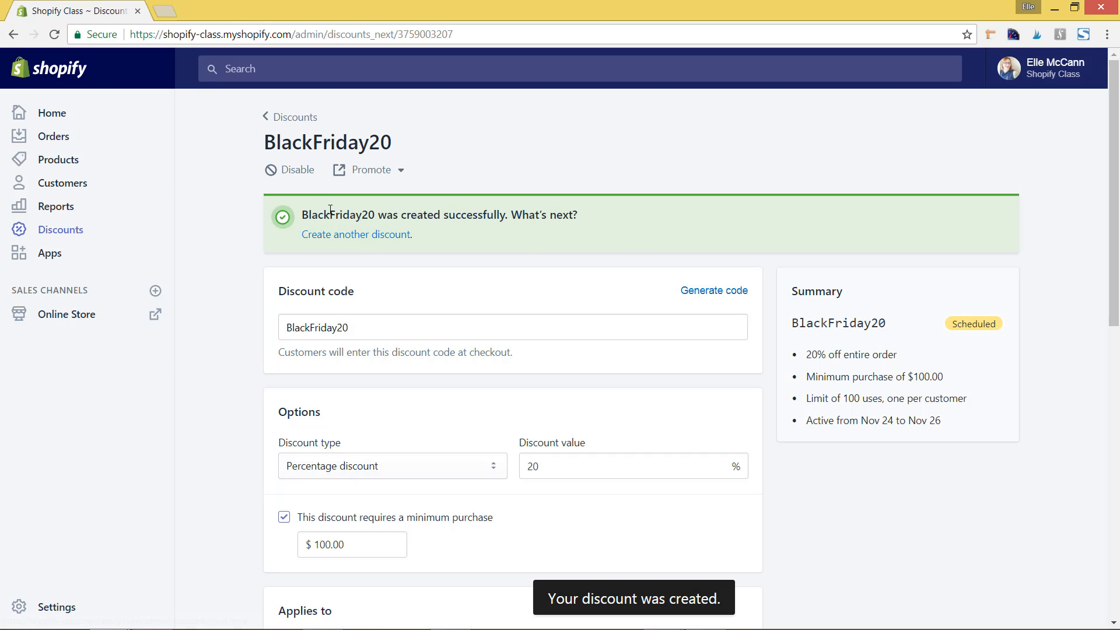
Step: Reopen BlackFriday20 from the discounts list and remove its total usage limit and end date
{"action": "left_click", "coordinate": [282, 121]}
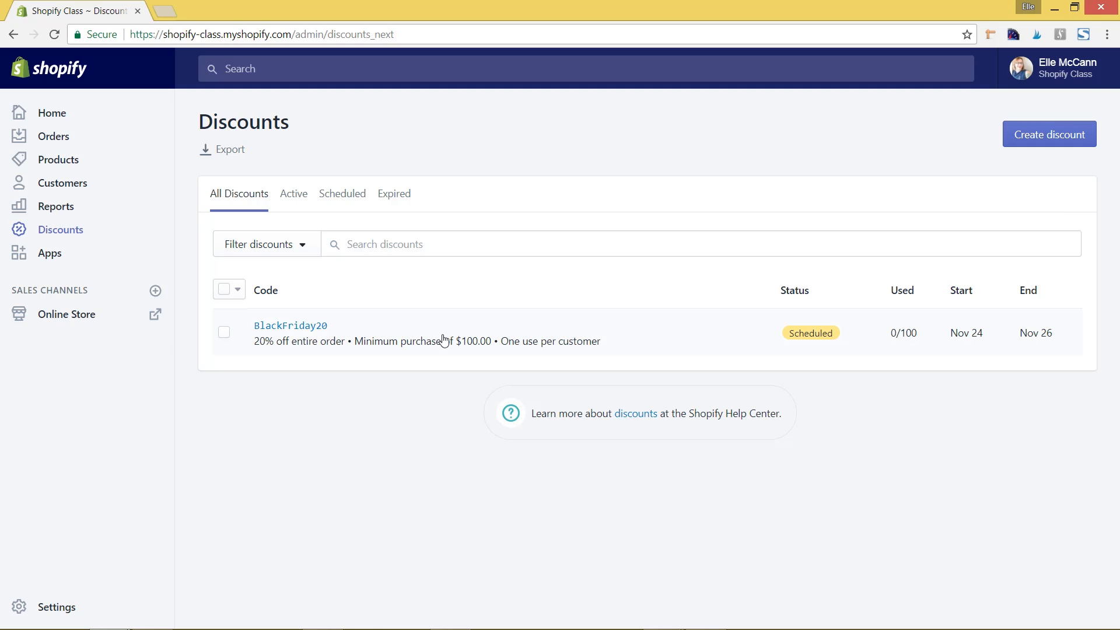
{"action": "left_click", "coordinate": [309, 327]}
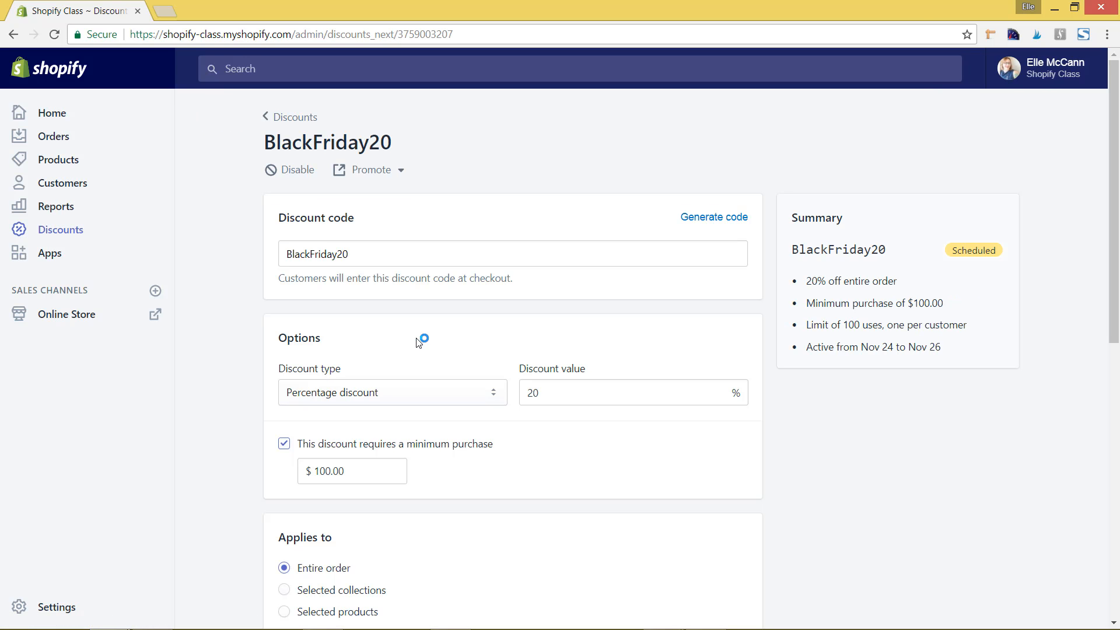
{"action": "scroll", "coordinate": [484, 333], "scroll_direction": "down", "scroll_amount": 7}
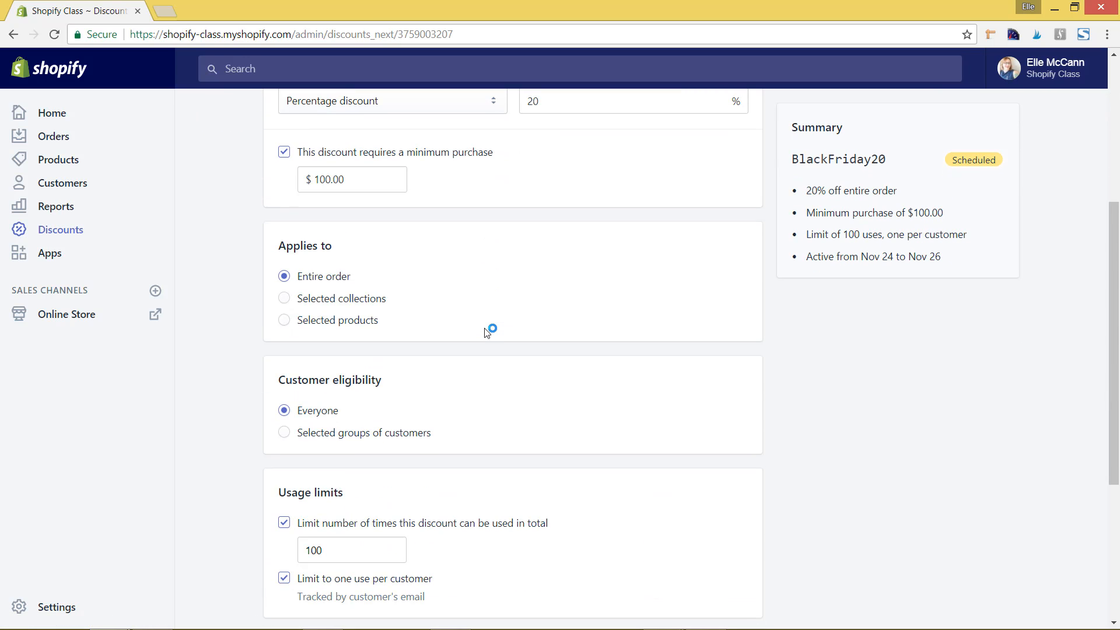
{"action": "scroll", "coordinate": [489, 331], "scroll_direction": "down", "scroll_amount": 3}
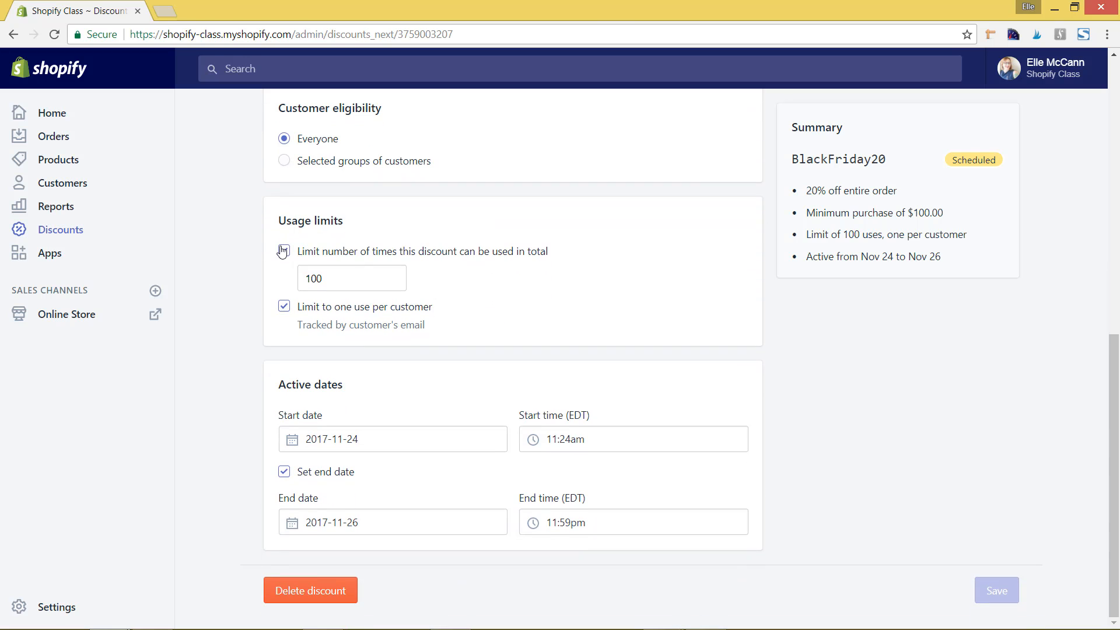
{"action": "left_click", "coordinate": [284, 252]}
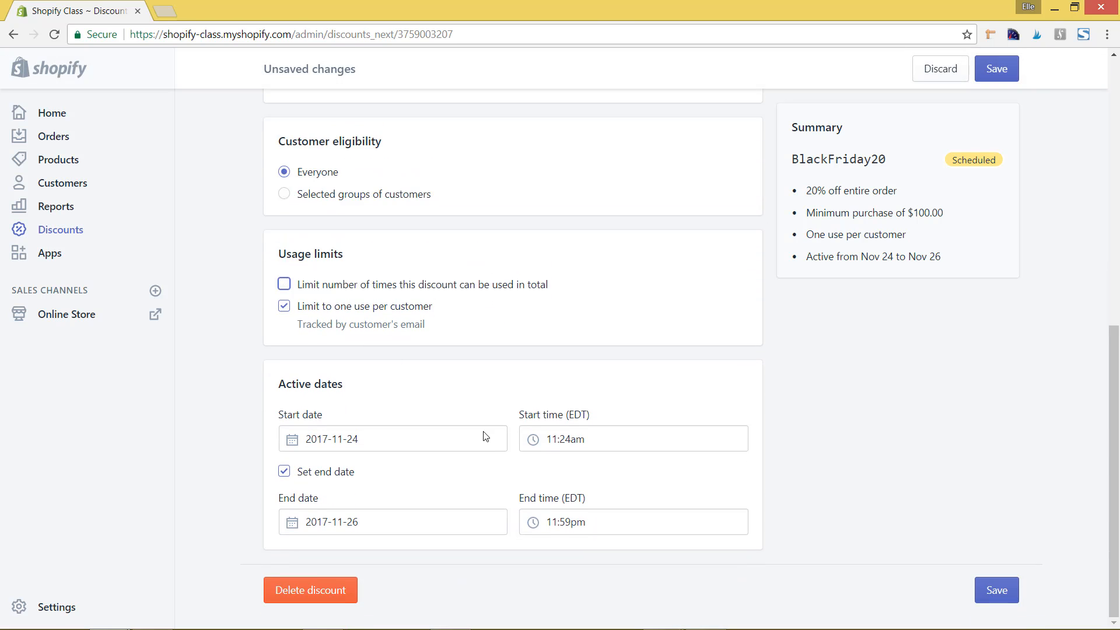
{"action": "left_click", "coordinate": [285, 473]}
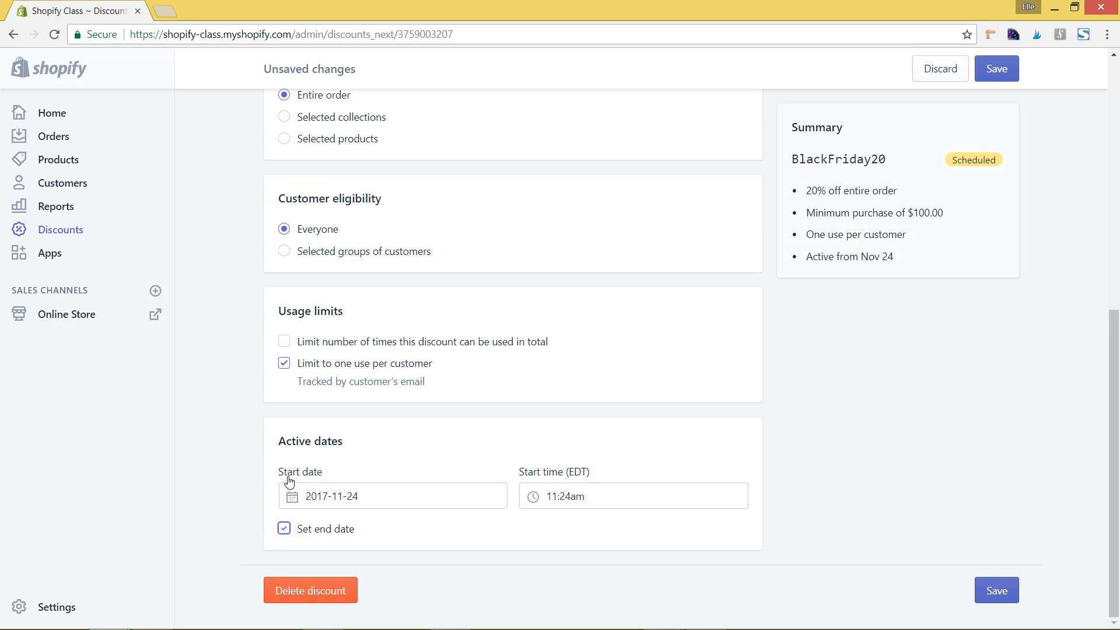
Step: Set the discount's start date to 2017-07-21 and save the change
{"action": "left_click", "coordinate": [396, 497]}
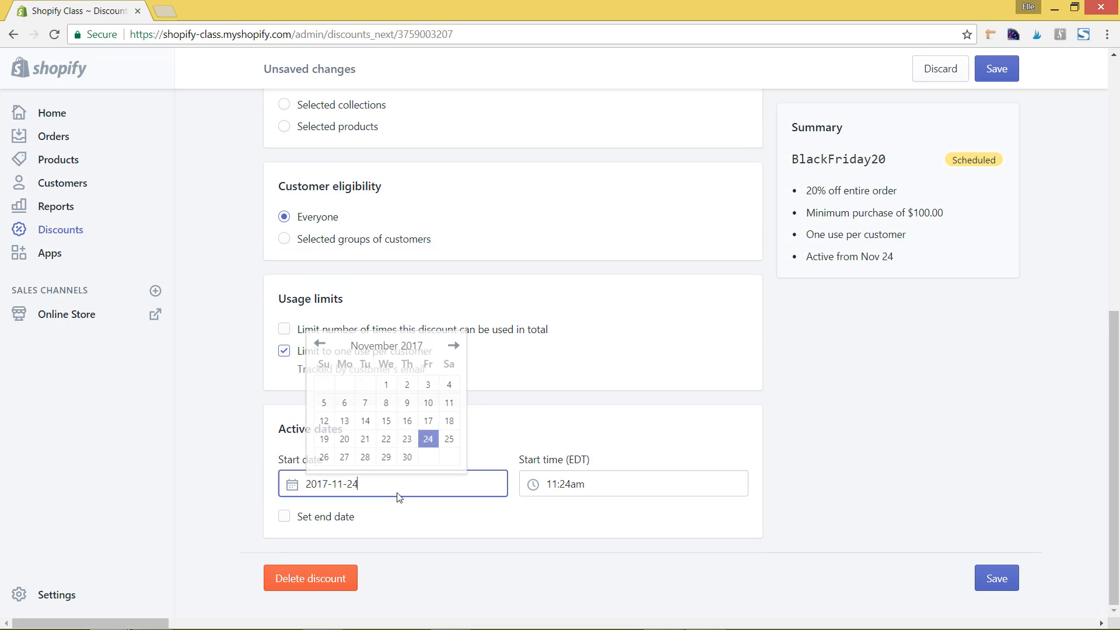
{"action": "left_click", "coordinate": [321, 346]}
{"action": "left_click", "coordinate": [321, 345]}
{"action": "left_click", "coordinate": [320, 346]}
{"action": "left_click", "coordinate": [321, 345]}
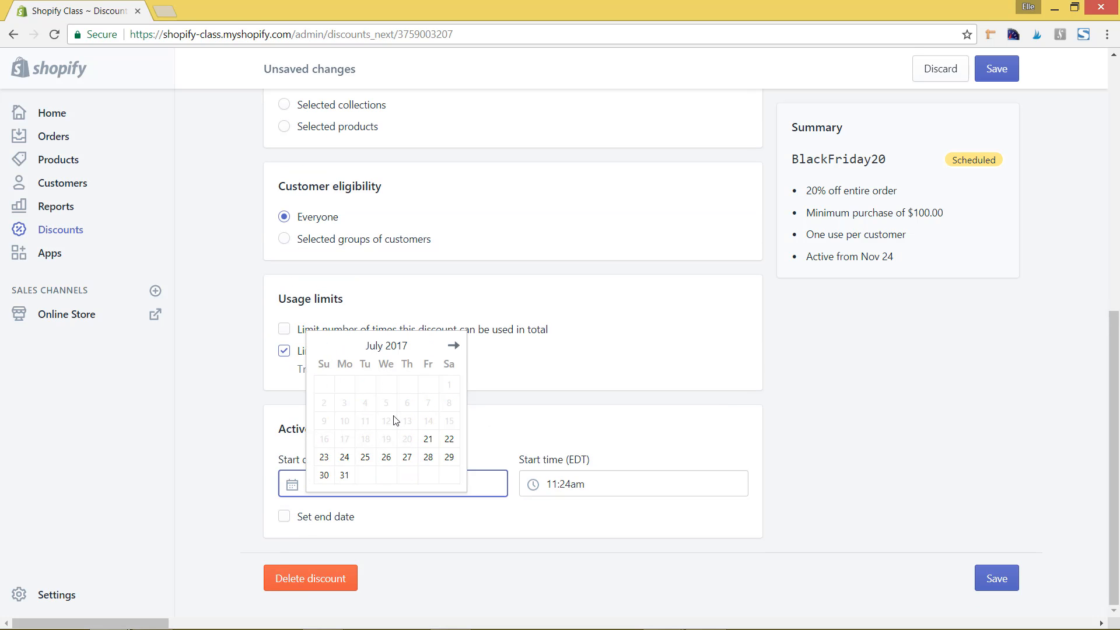
{"action": "left_click", "coordinate": [429, 439]}
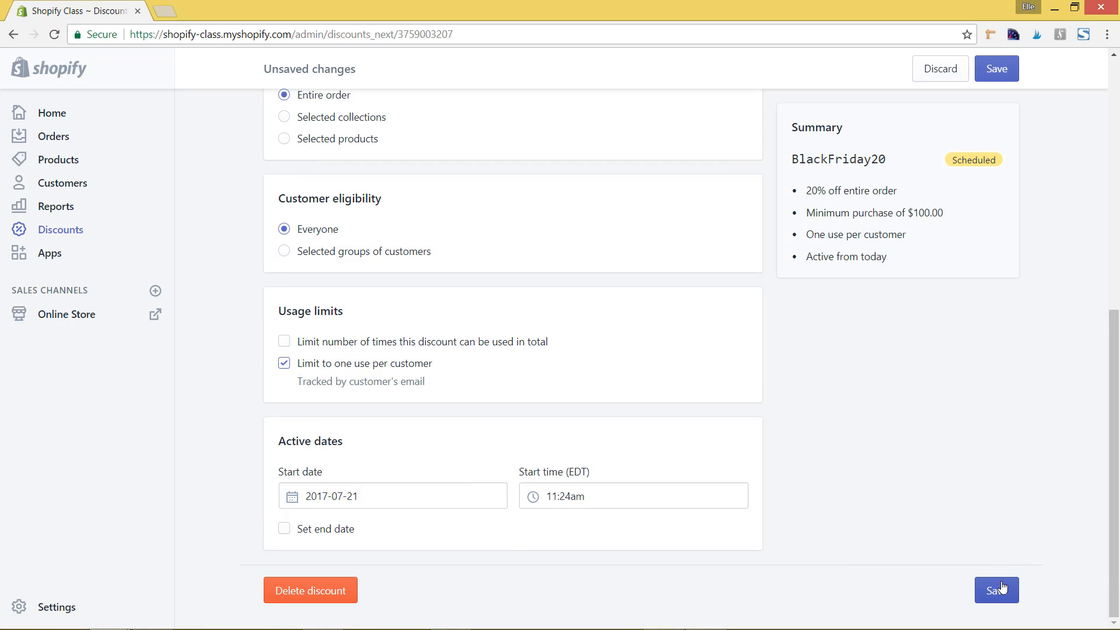
{"action": "left_click", "coordinate": [1001, 588]}
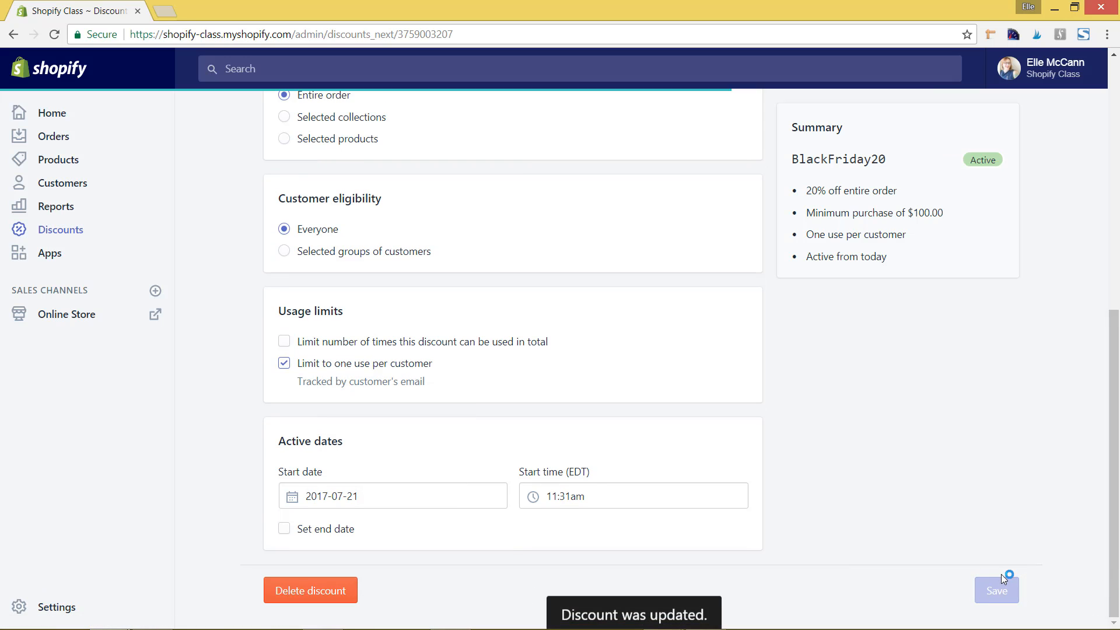
Step: Return to the list of all discounts to check the updated BlackFriday20 entry
{"action": "scroll", "coordinate": [762, 336], "scroll_direction": "up", "scroll_amount": 2}
{"action": "scroll", "coordinate": [761, 337], "scroll_direction": "up", "scroll_amount": 6}
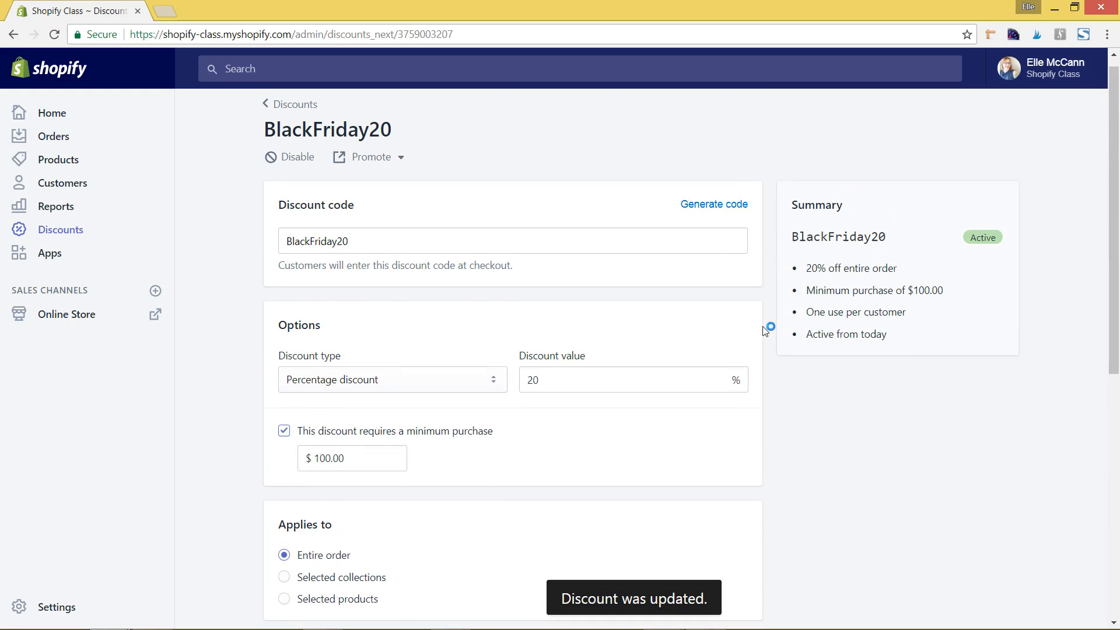
{"action": "left_click", "coordinate": [288, 116]}
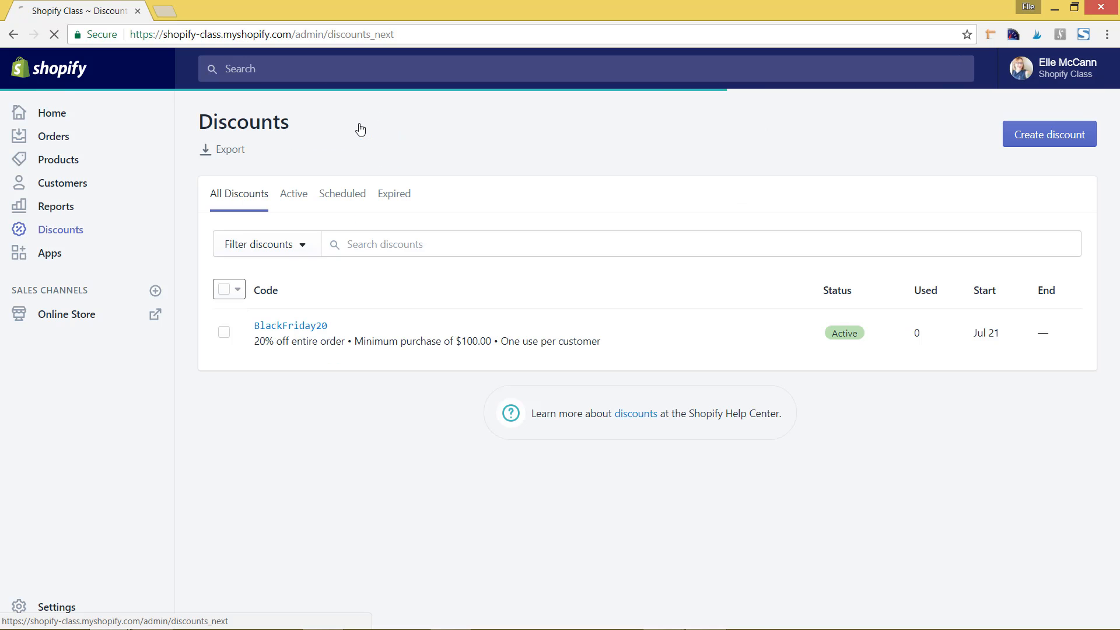